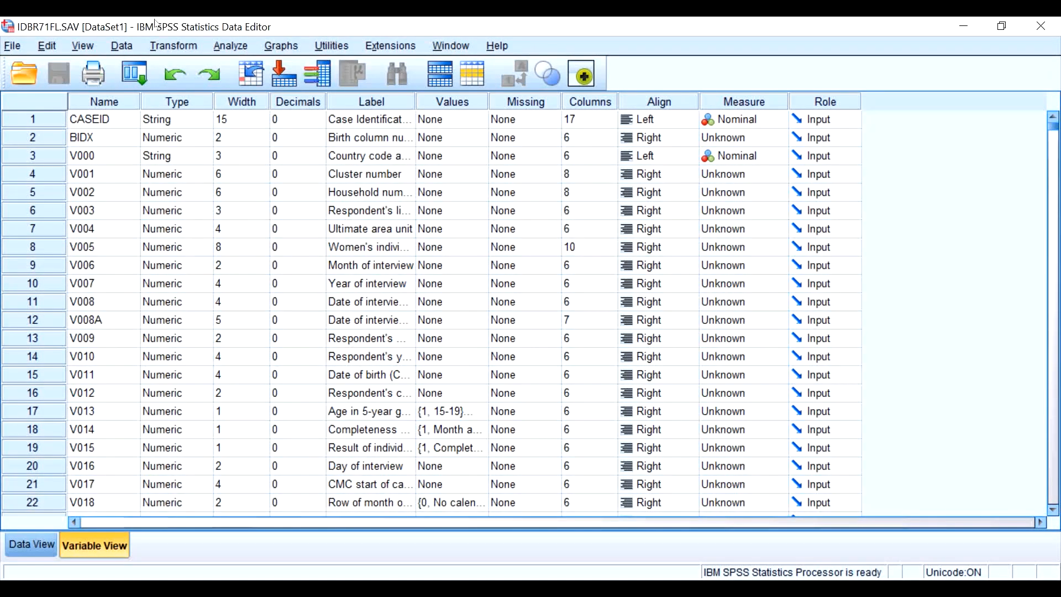
Compute a new variable named bobotnormal as V005 / 1000000
click(174, 45)
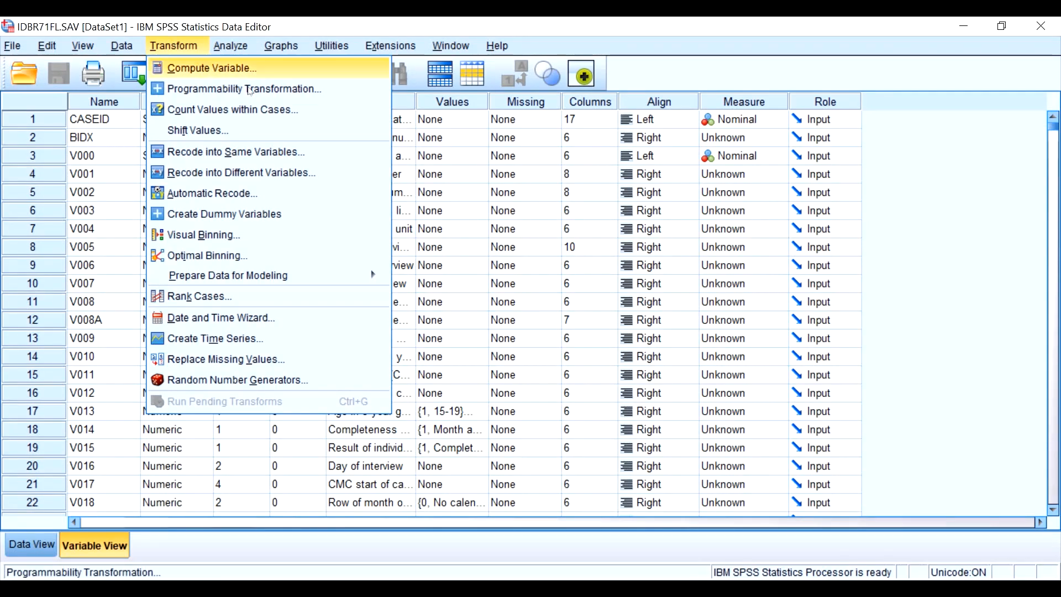
click(246, 68)
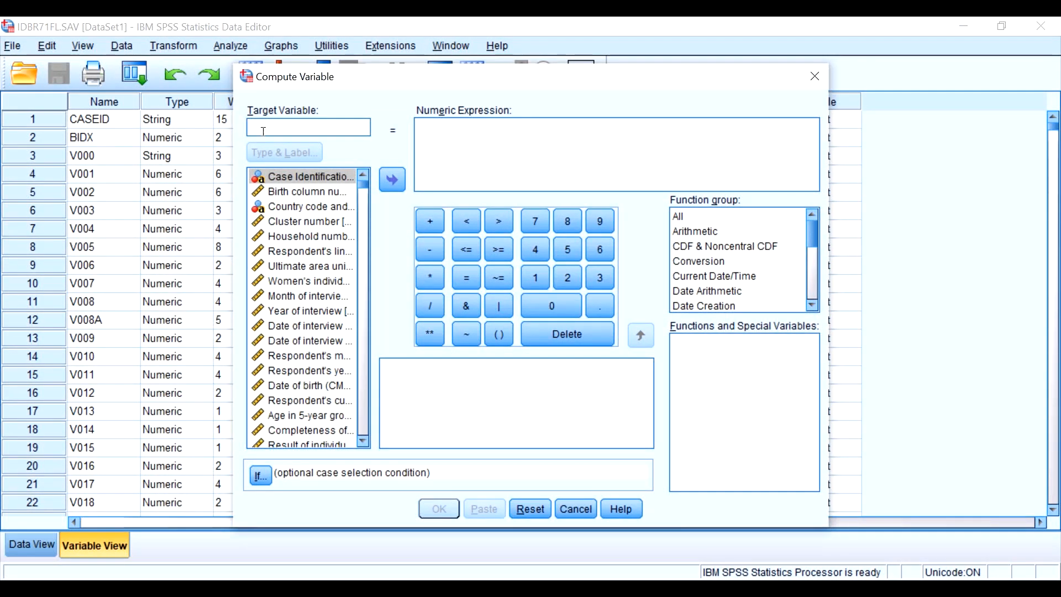
text(b)
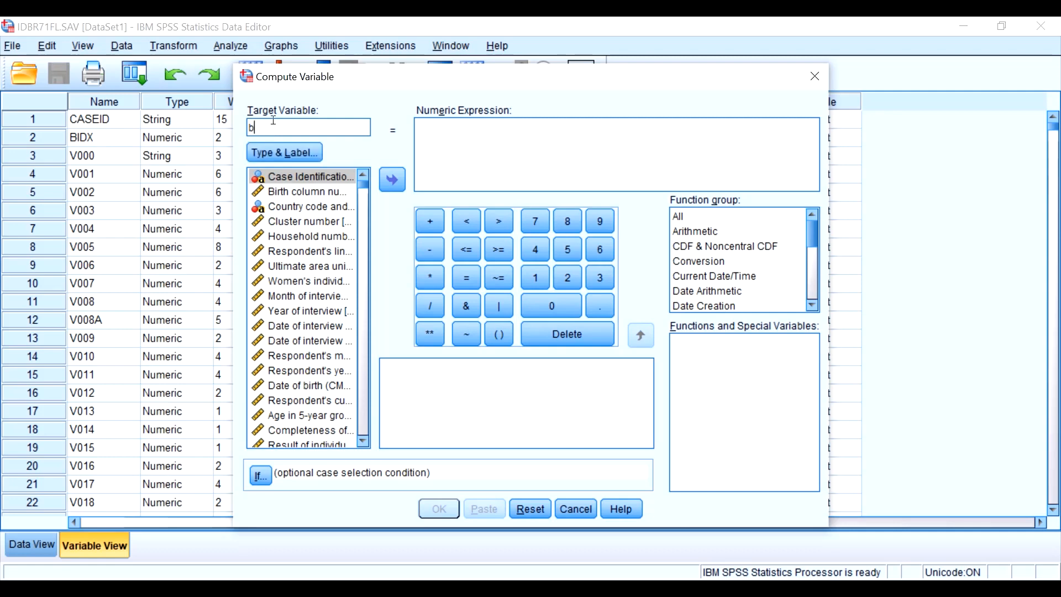
text(obotnormal)
click(460, 137)
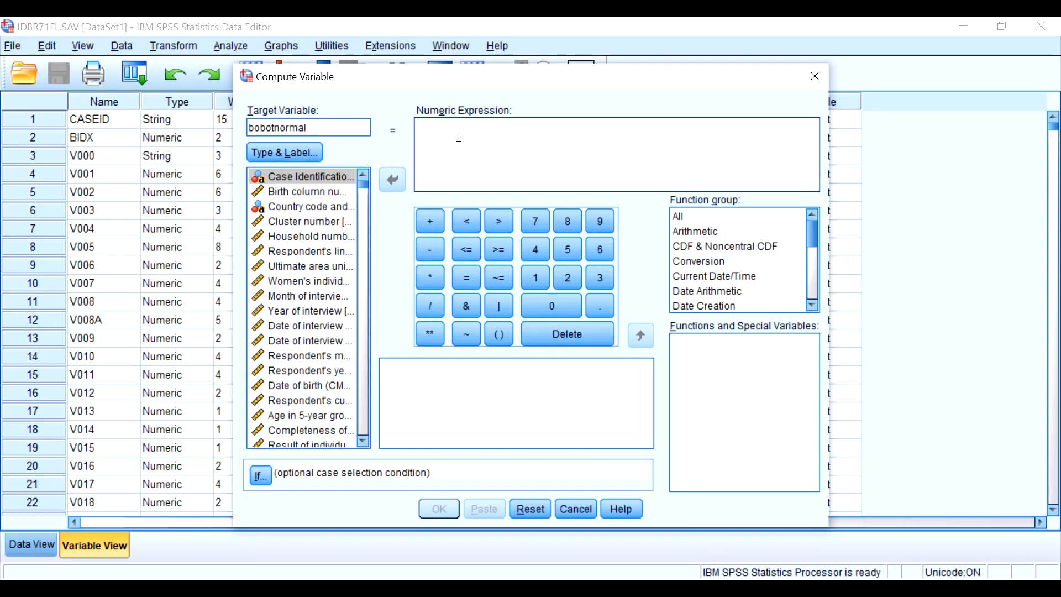
click(337, 280)
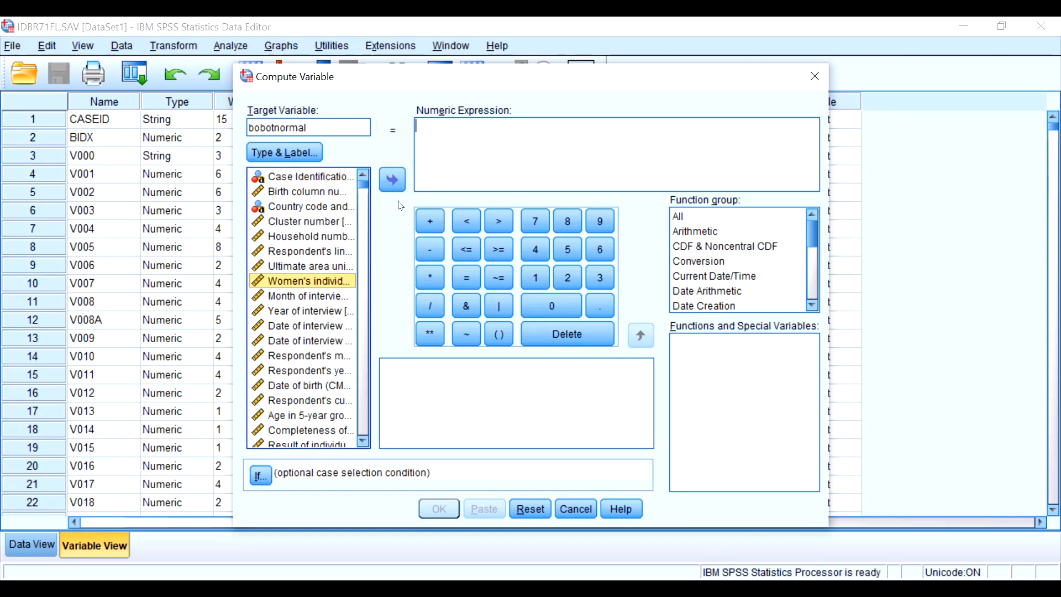
click(396, 177)
click(430, 305)
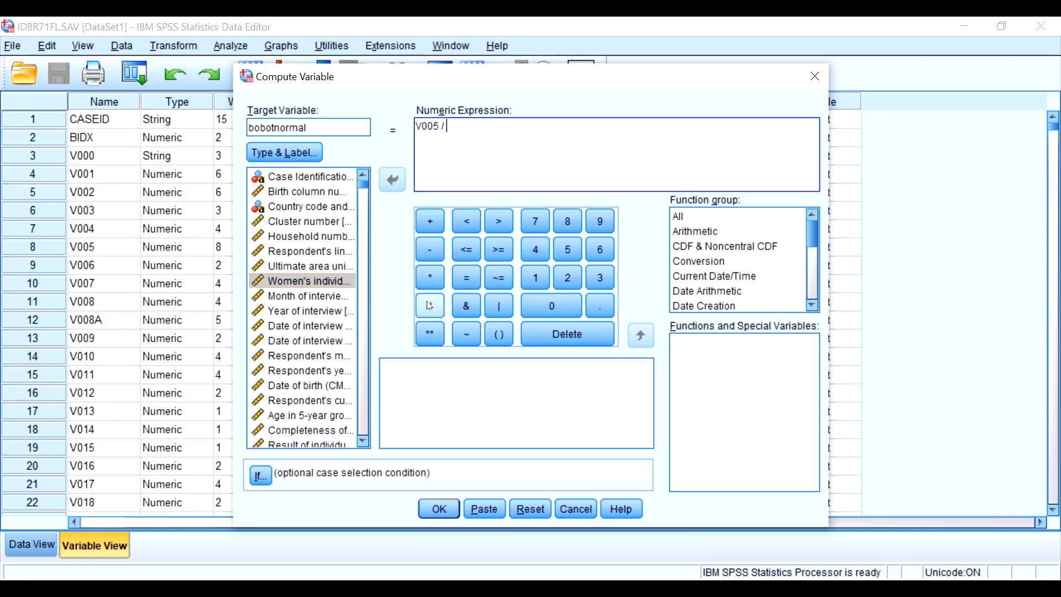
text(1000000)
click(441, 509)
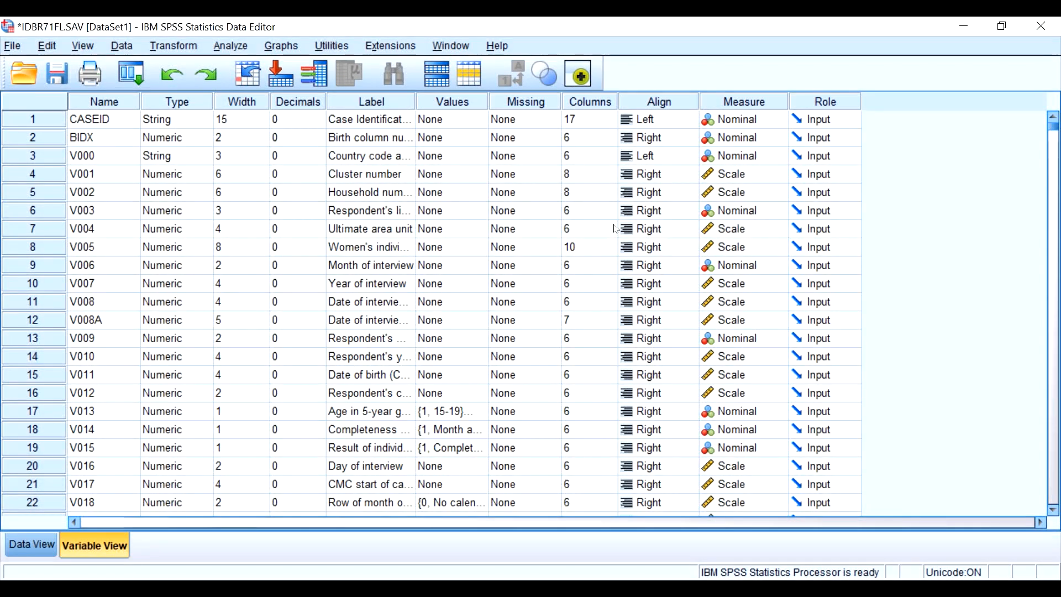
Start preparing a Complex Samples analysis by creating a plan file named bobotpelatihan1 in the Downloads folder
click(239, 42)
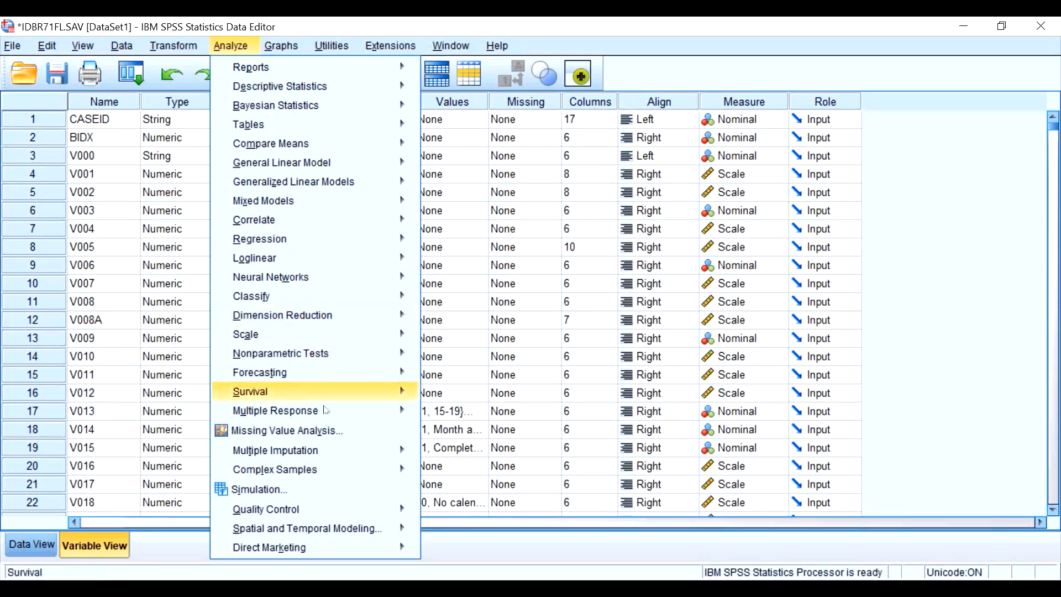
mouse_move(330, 475)
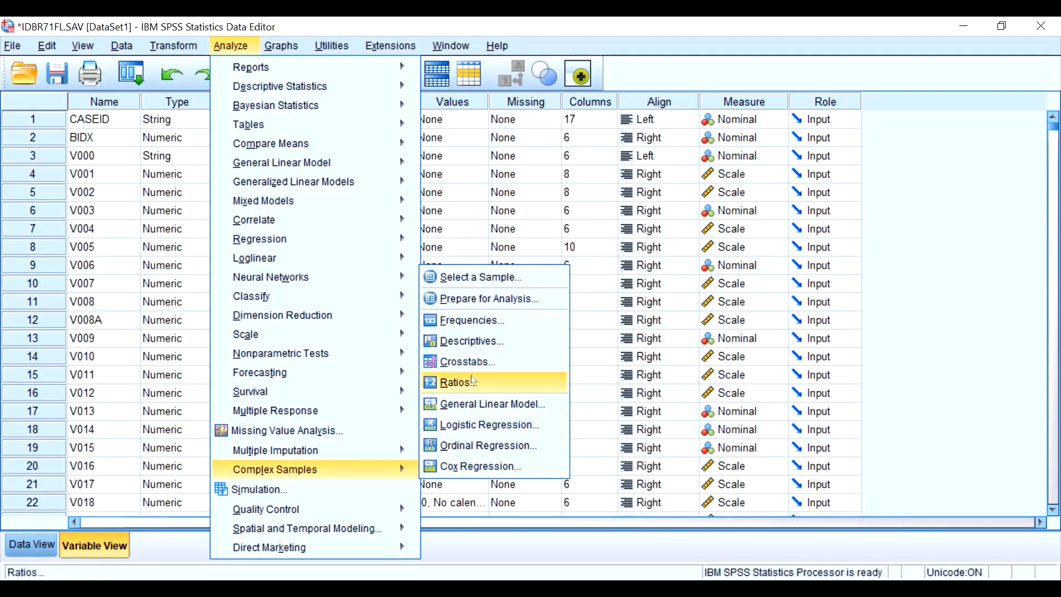
click(460, 300)
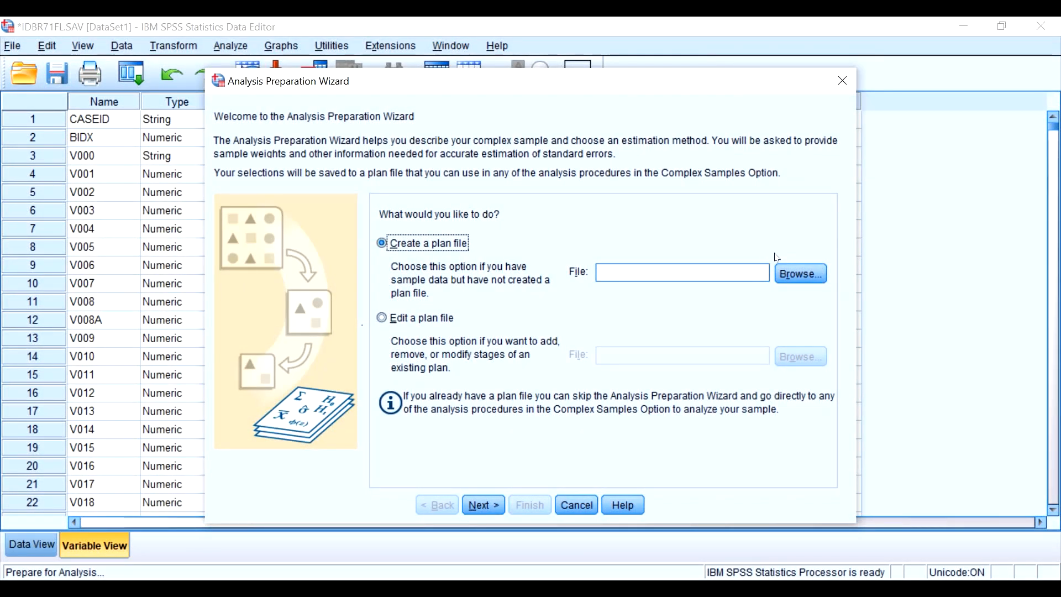
click(801, 274)
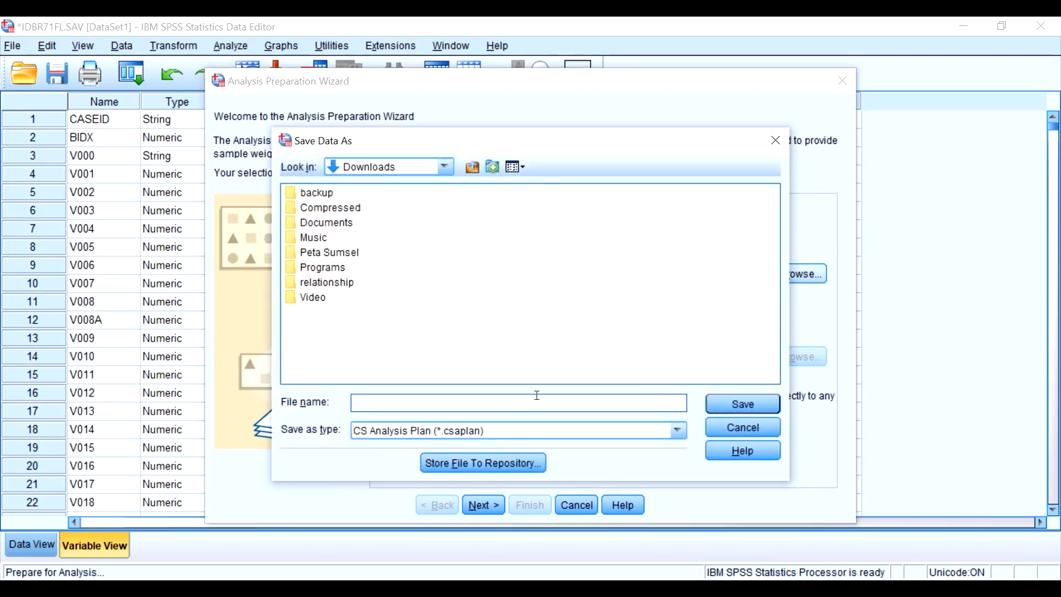
text(b)
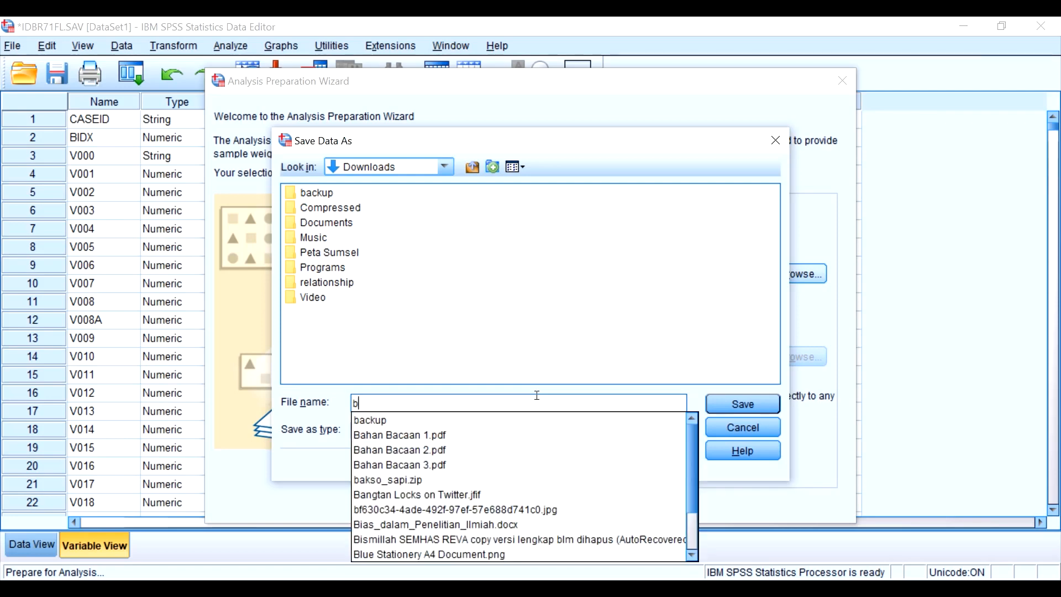
text(obot)
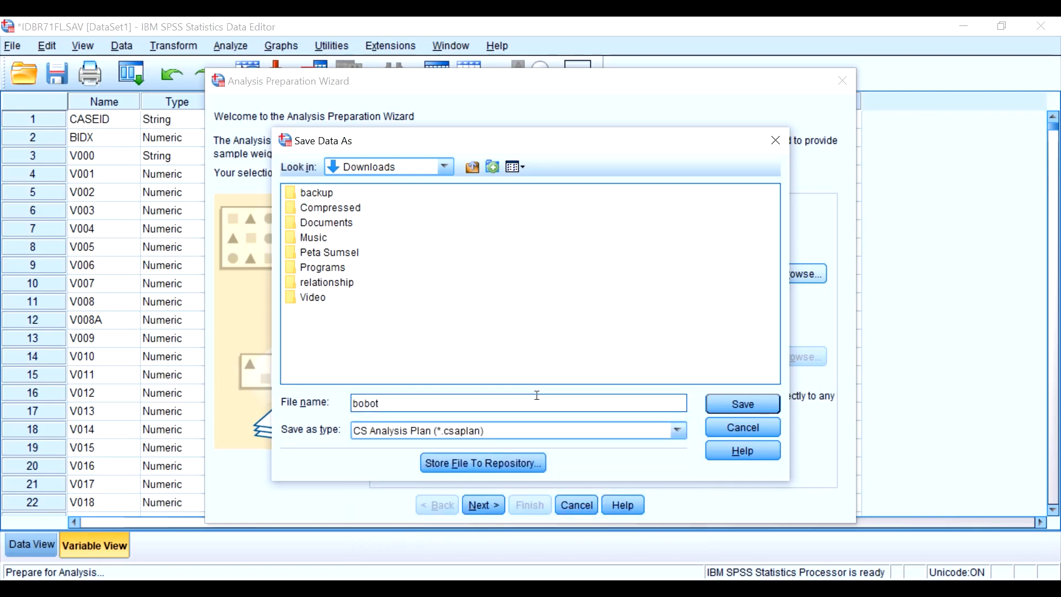
text(pelatihan 1)
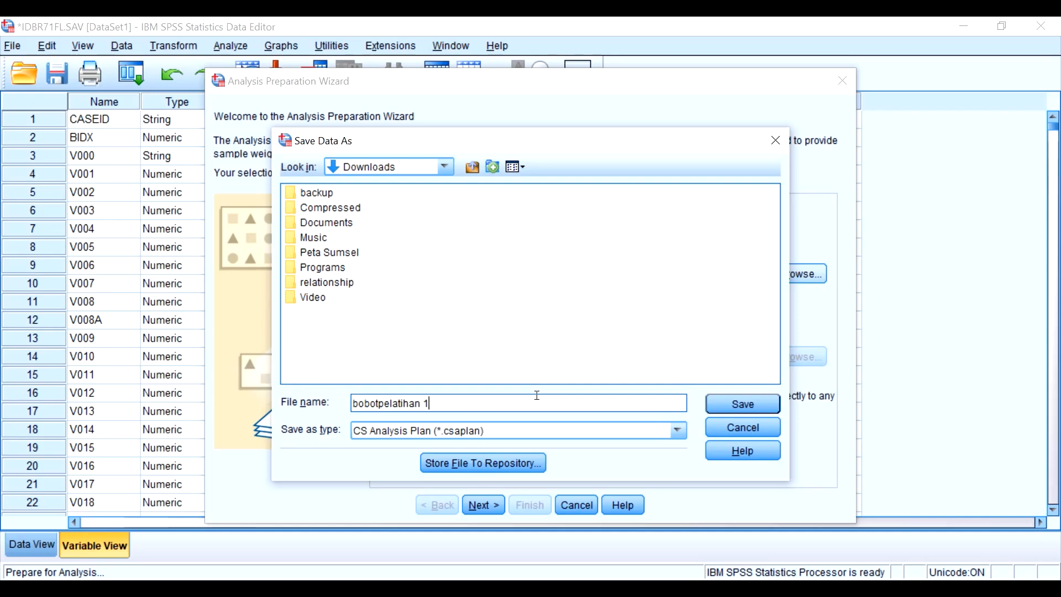
key(BackSpace)
text(1)
click(721, 403)
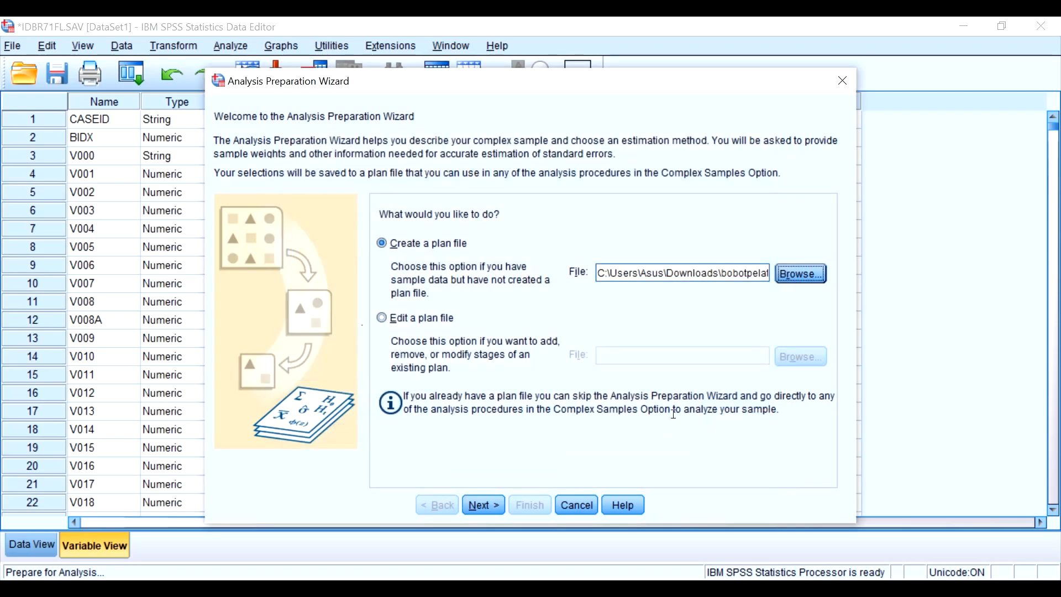
click(481, 504)
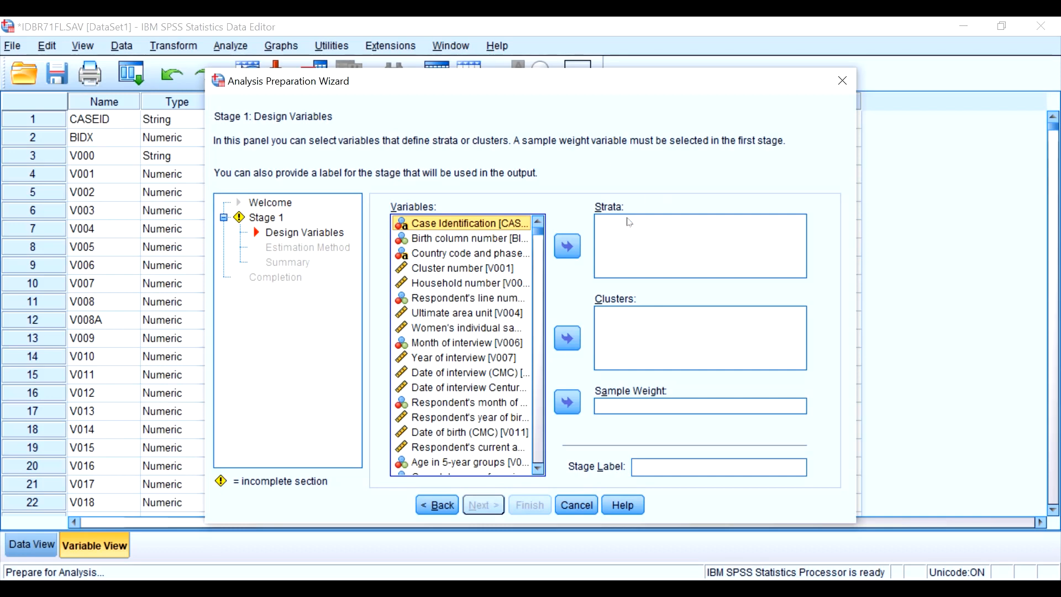
Assign Province [V024] as the strata and Primary sampling unit [V021] as the clusters of the Stage 1 design
scroll(486, 332, down, 5)
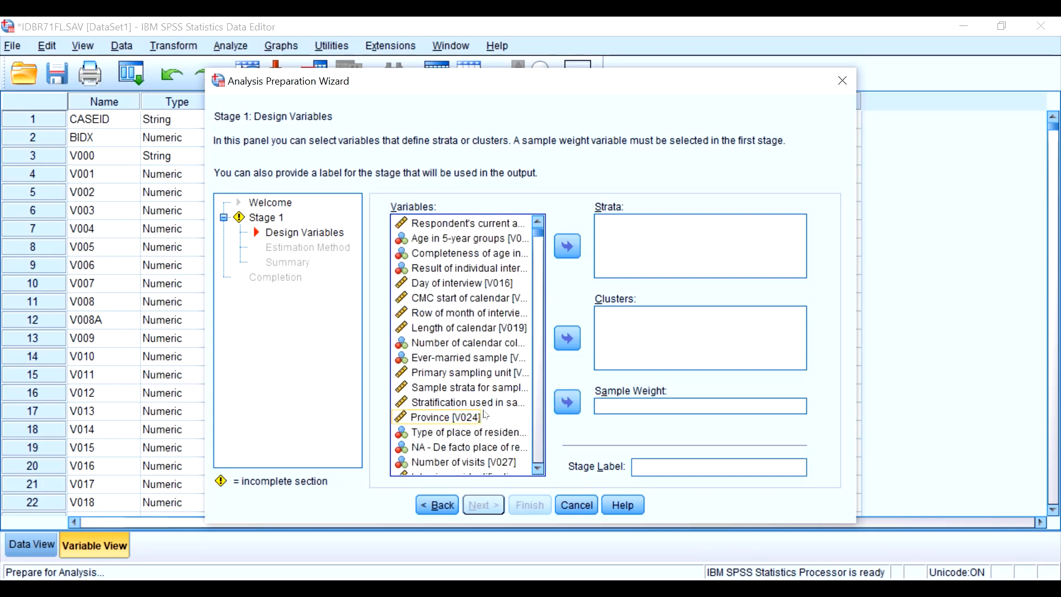
click(463, 418)
click(568, 246)
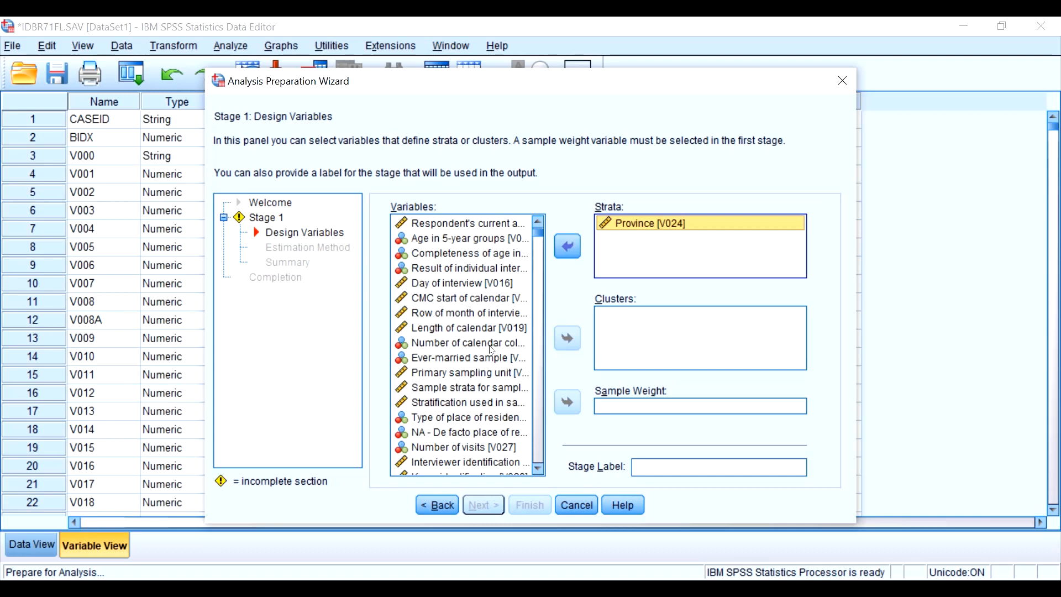
click(484, 376)
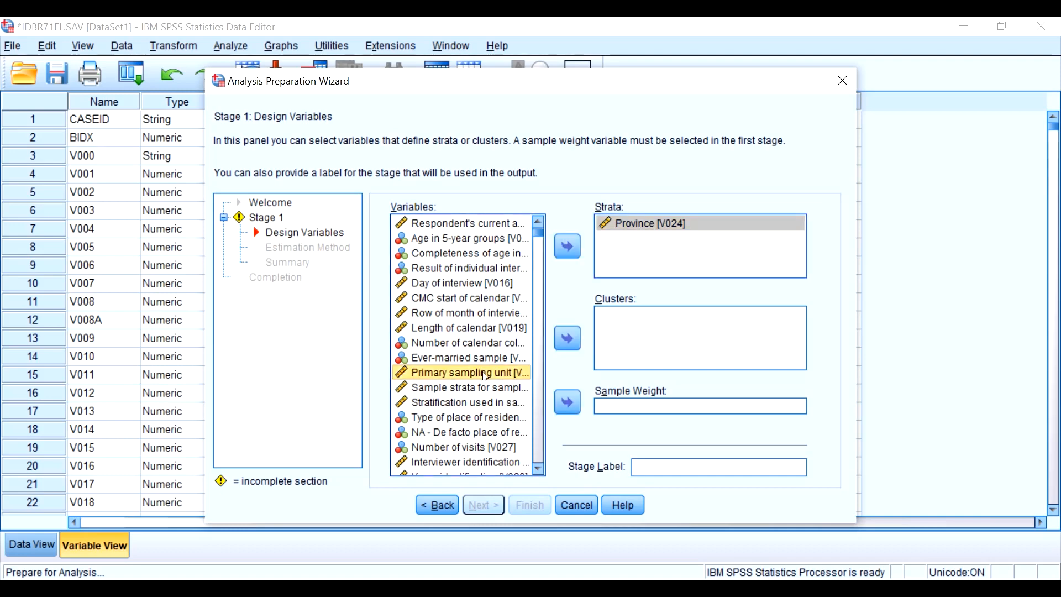
click(573, 337)
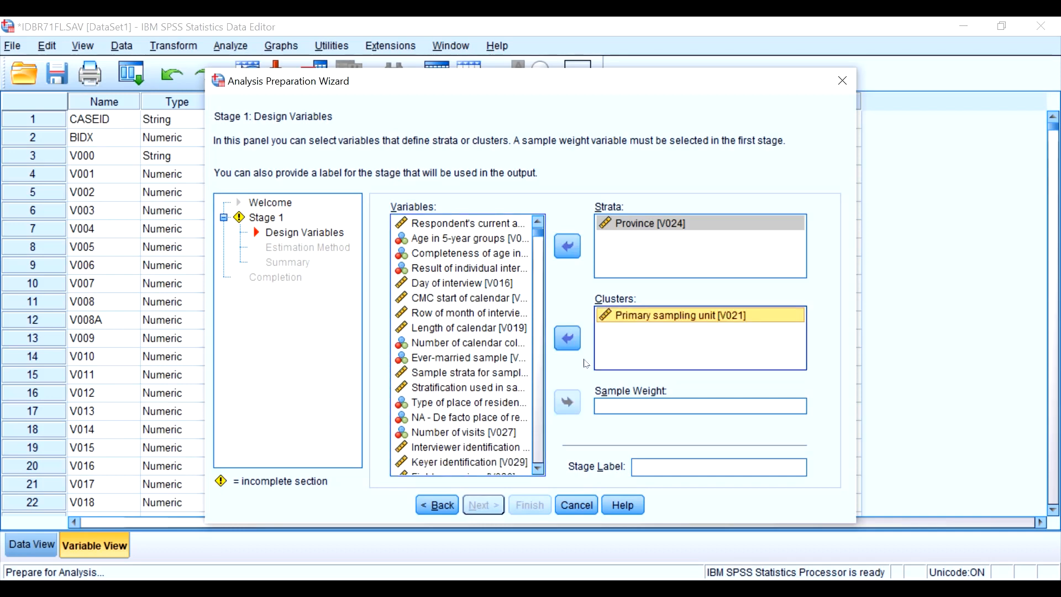
Assign bobotnormal as the sample weight and finish the analysis plan
drag(539, 235, 498, 477)
click(491, 470)
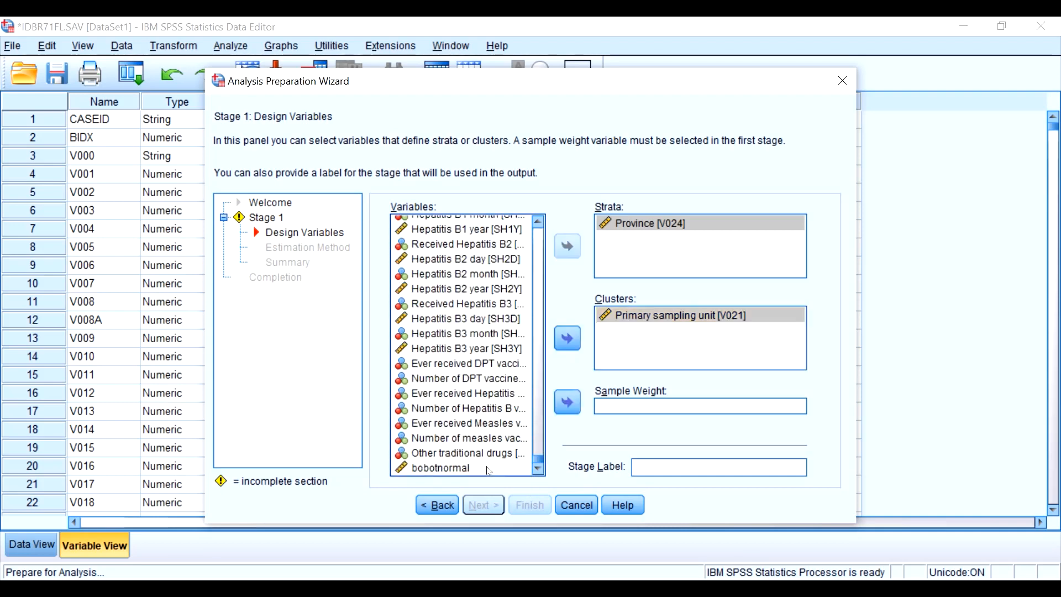
click(567, 402)
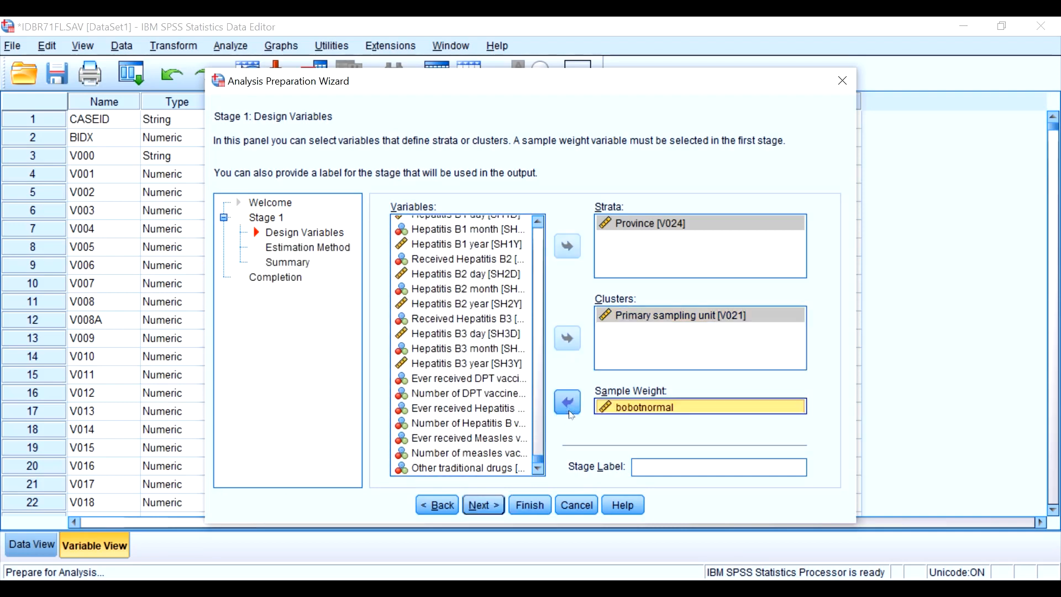
click(532, 503)
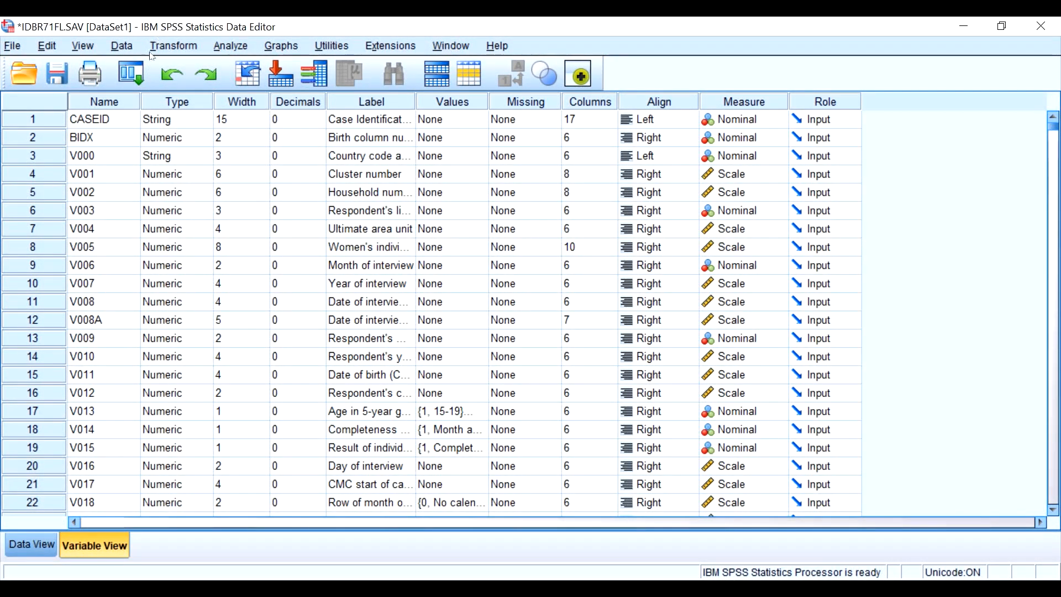
Run Complex Samples Frequencies for type of place of residence with the bobotpelatihan1.csaplan plan, including population size, table percent, standard error and 95% confidence interval
click(228, 46)
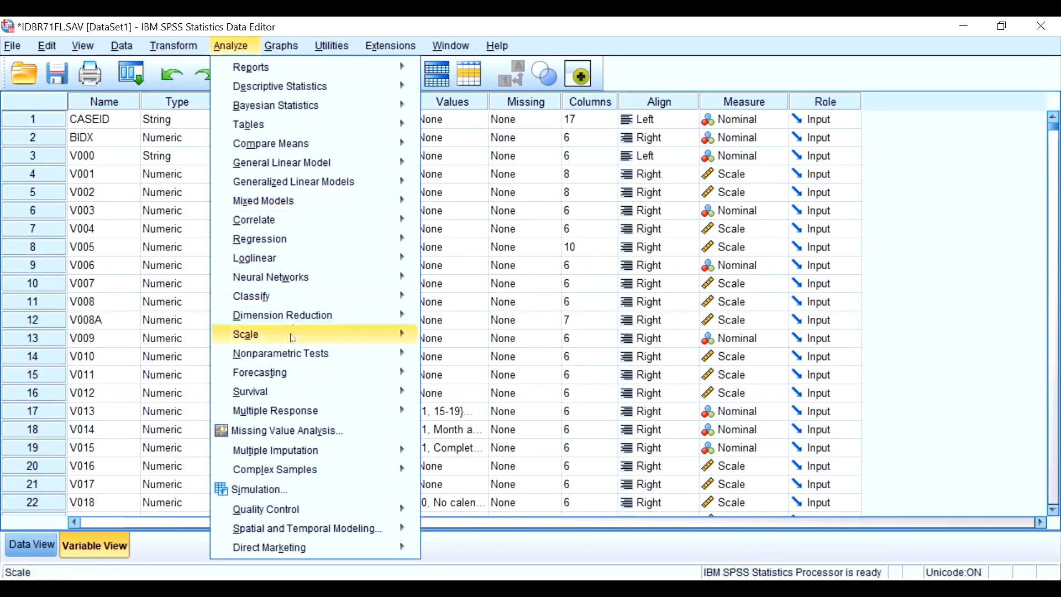
mouse_move(318, 380)
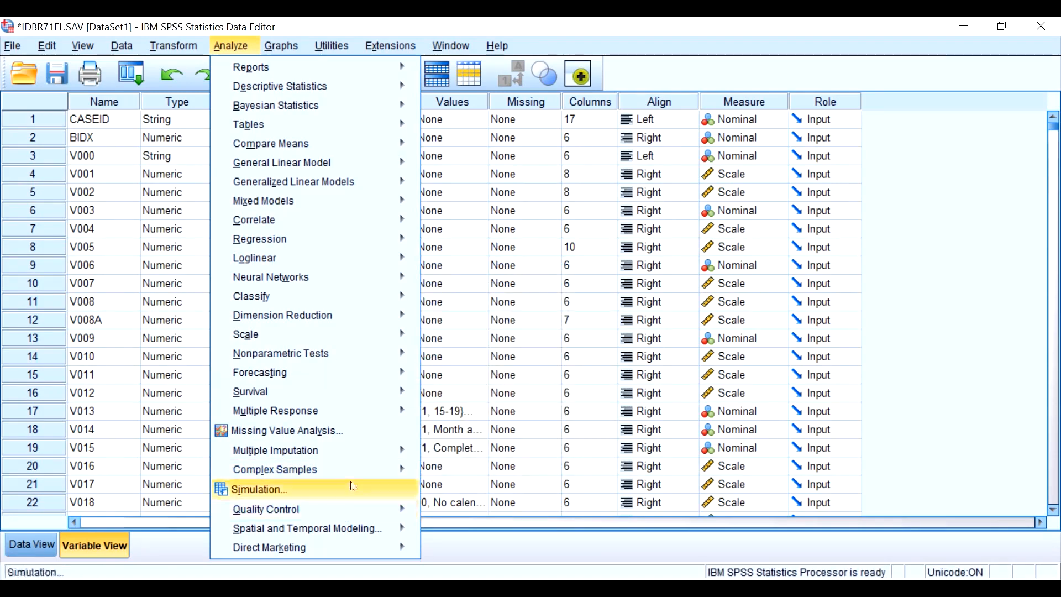
mouse_move(355, 469)
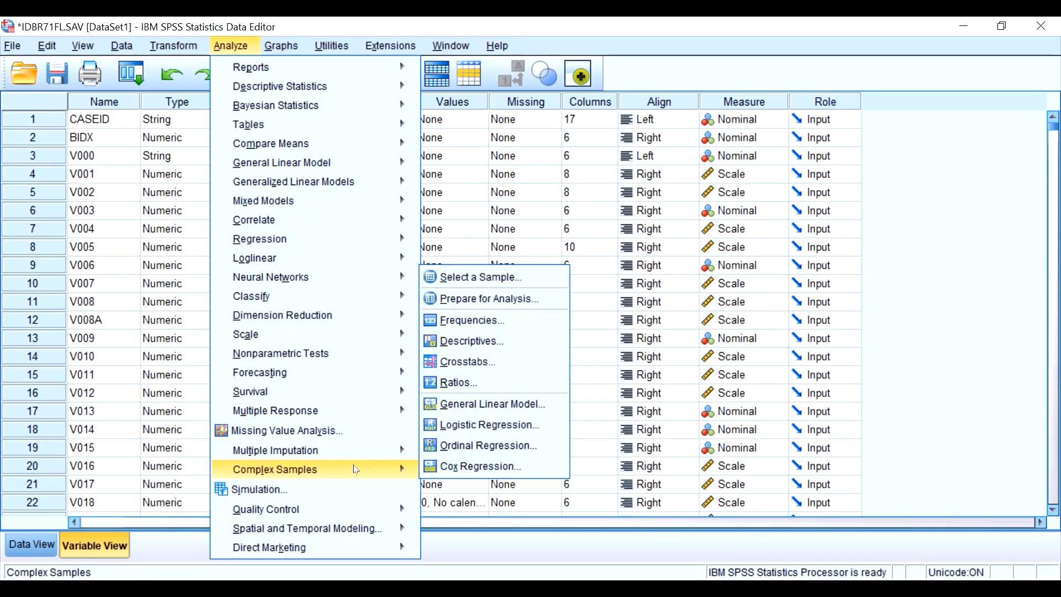
click(506, 322)
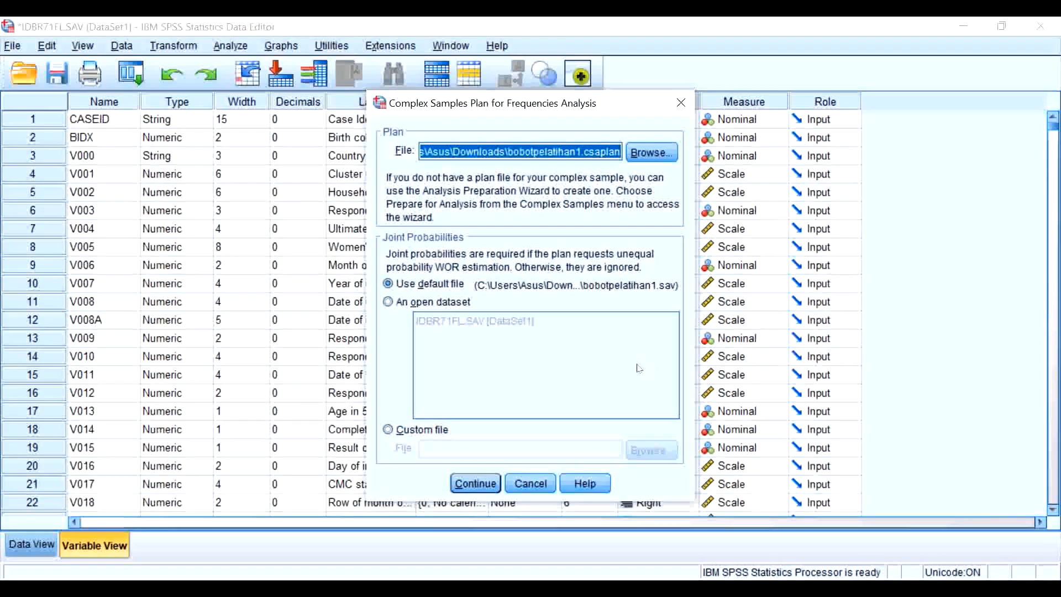
click(469, 484)
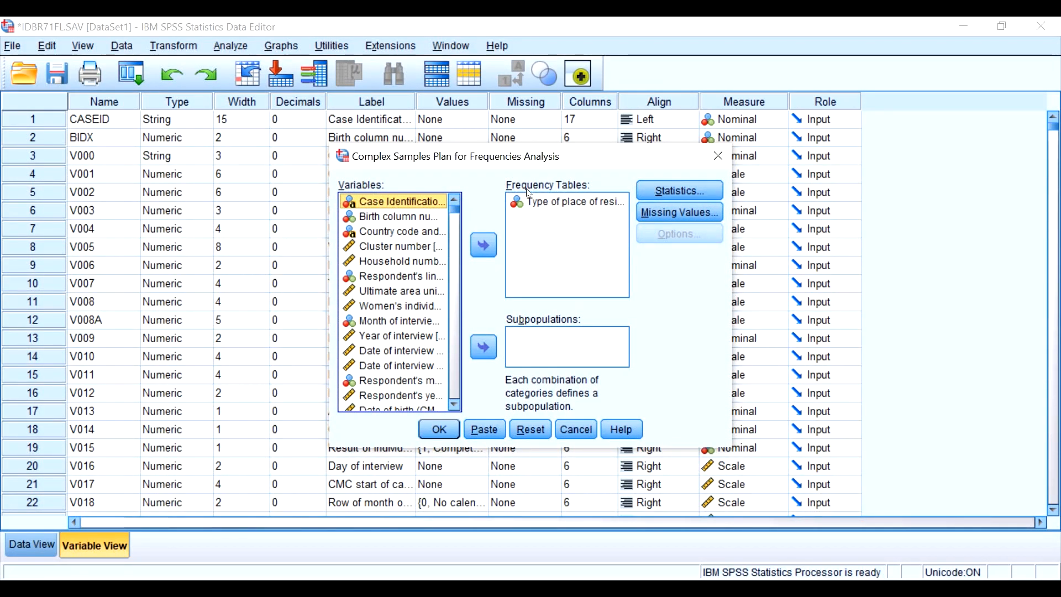
click(550, 205)
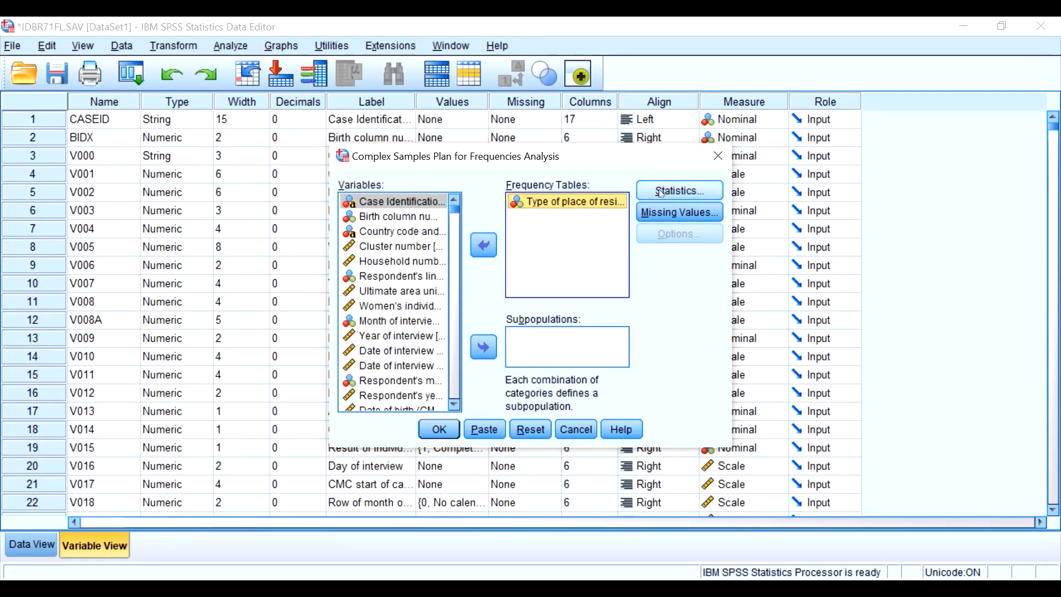
click(662, 192)
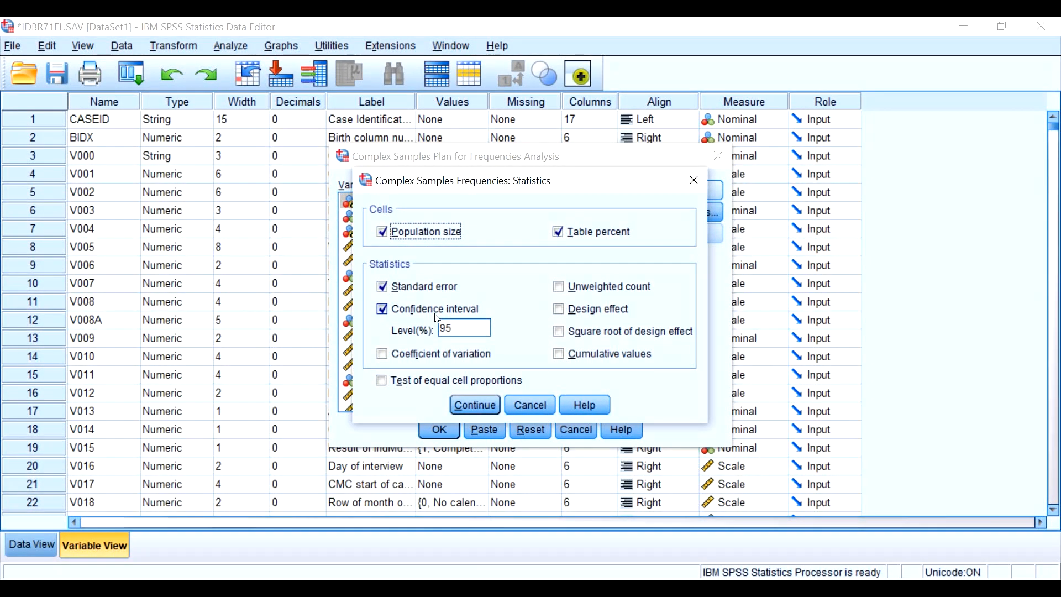
click(476, 406)
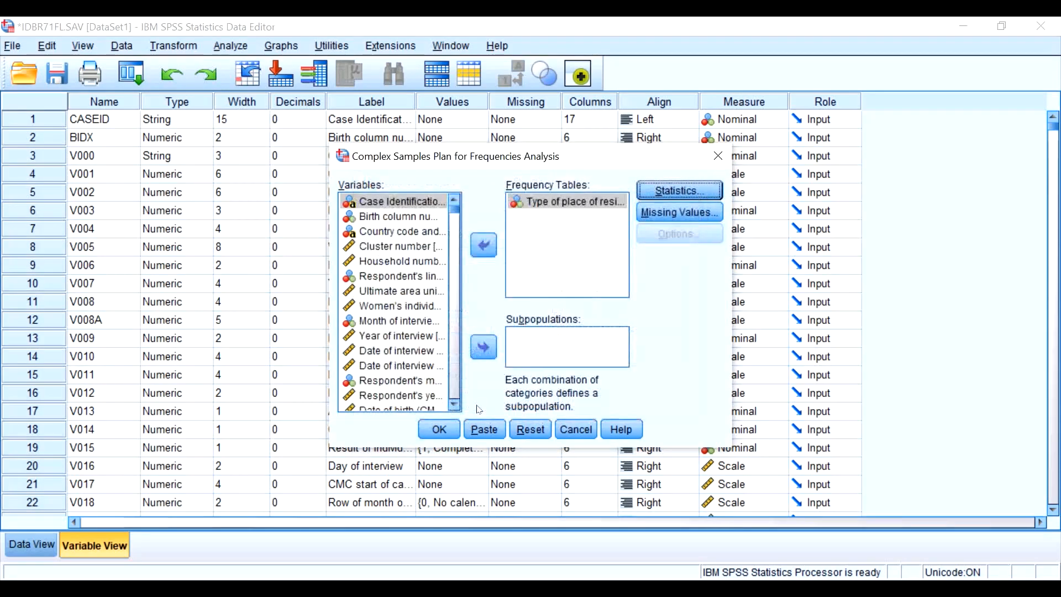
click(434, 432)
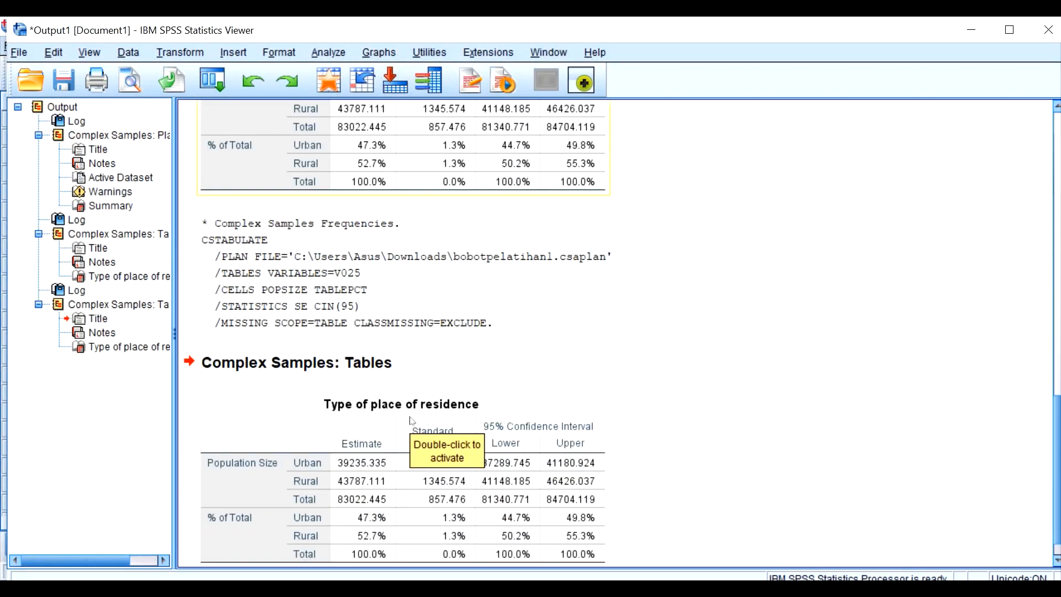
Start a Complex Samples Descriptives analysis on the survey dataset using the bobotpelatihan1.csaplan plan and the default joint probabilities file
click(412, 421)
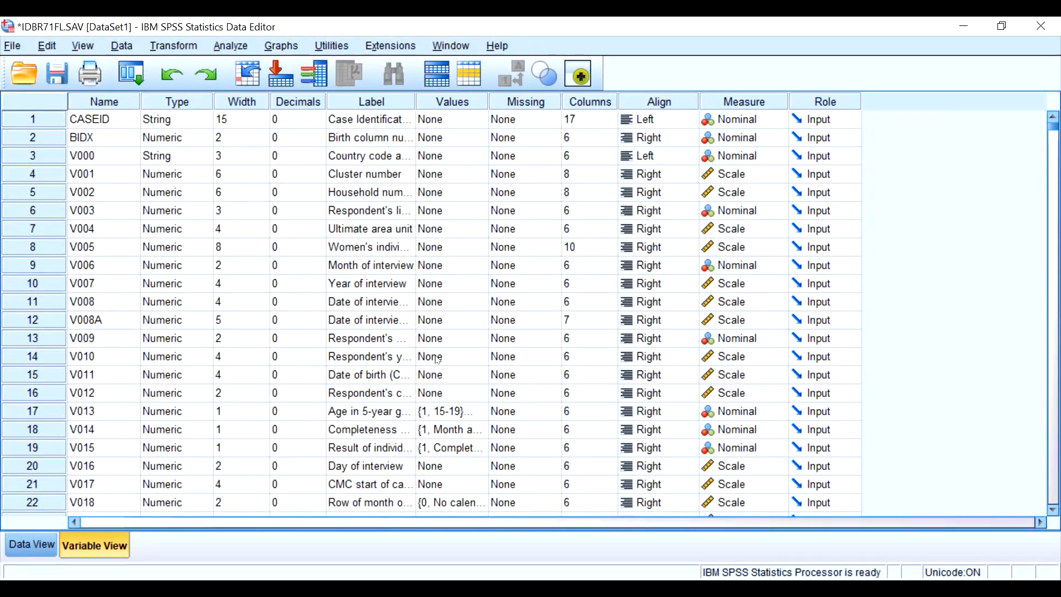
click(216, 48)
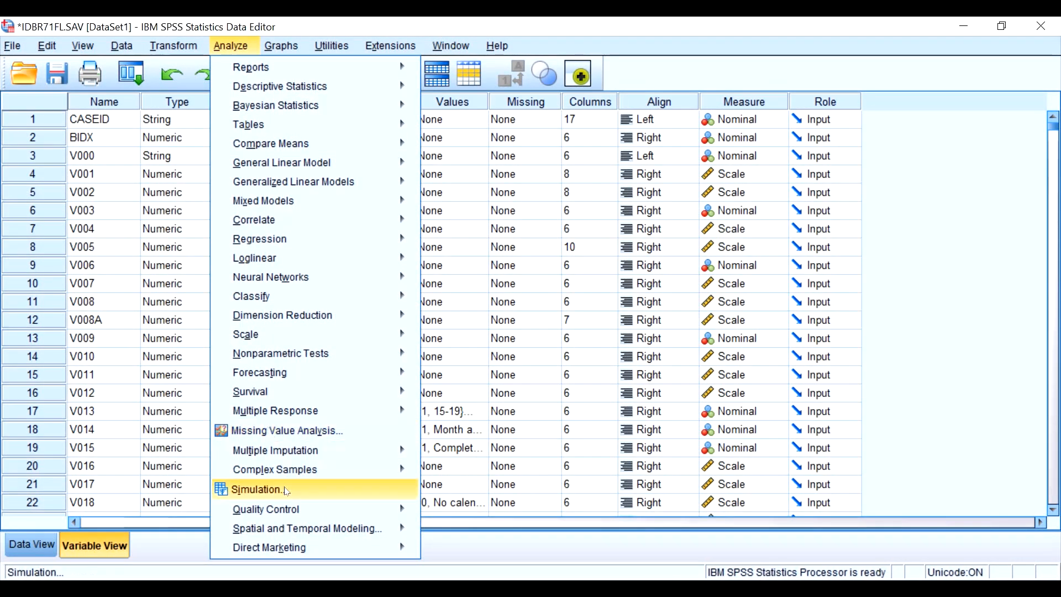
mouse_move(313, 474)
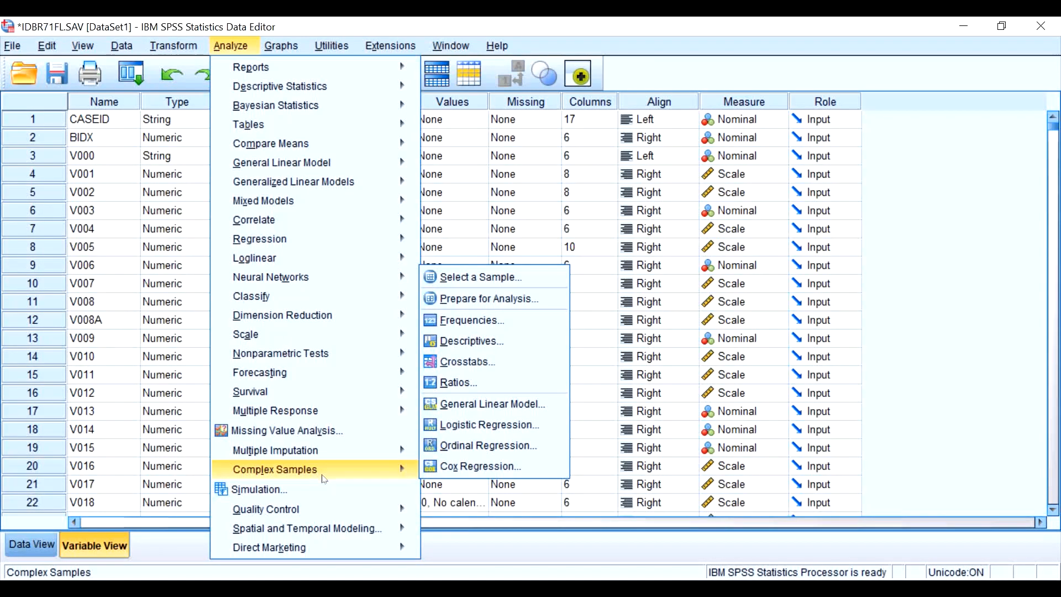
mouse_move(409, 474)
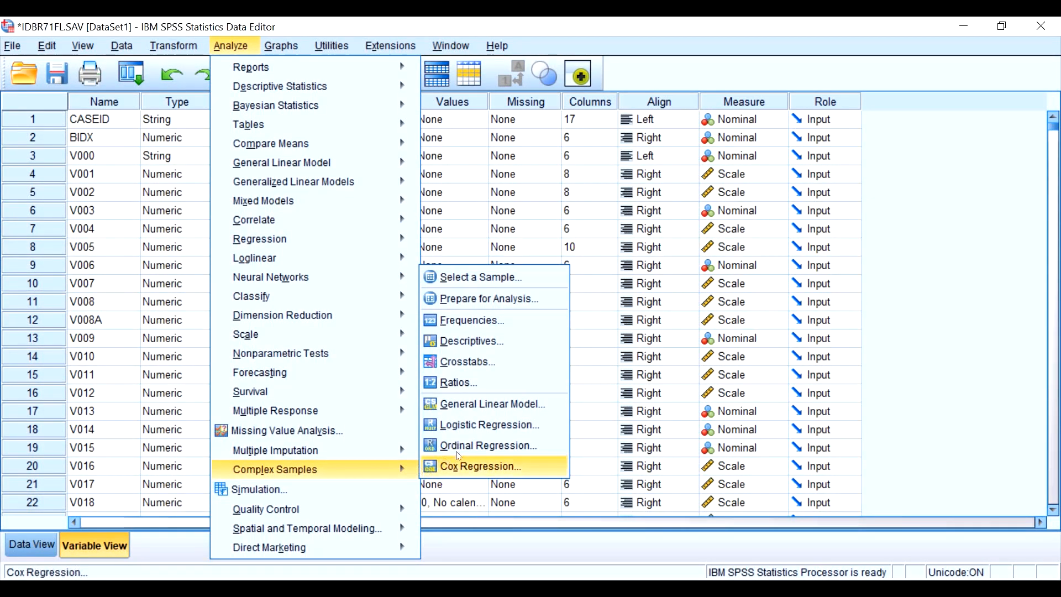
click(470, 340)
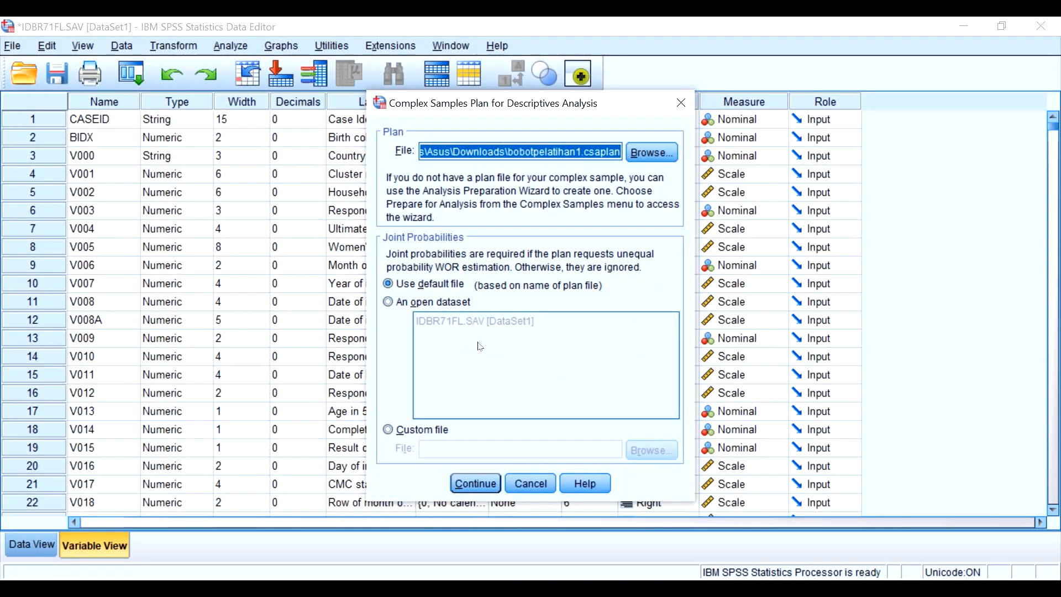
click(488, 483)
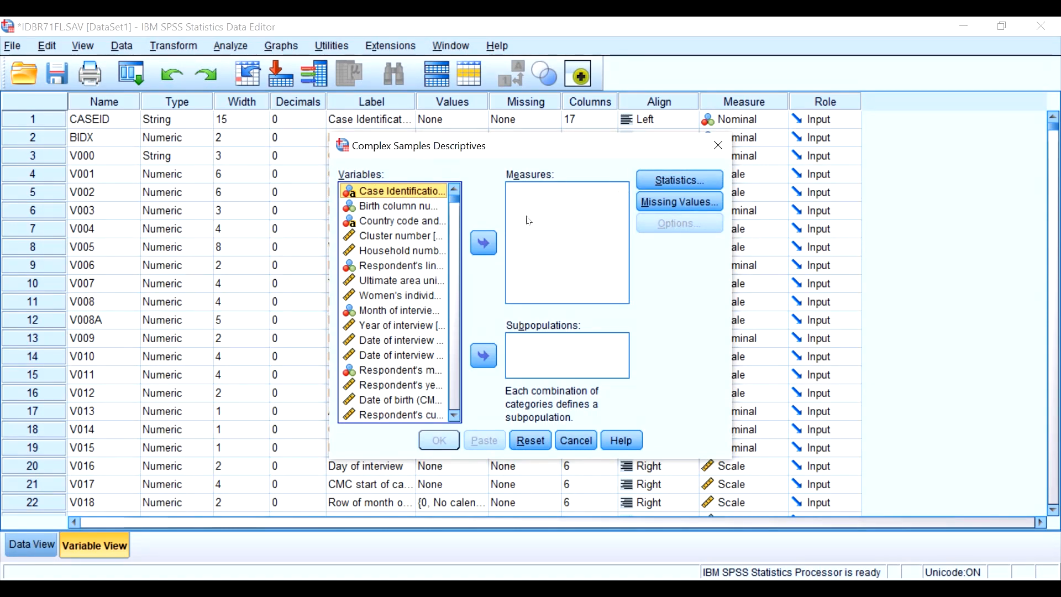
Add the Marriage to first birth variable as the measure of the Complex Samples Descriptives analysis
scroll(412, 277, down, 2)
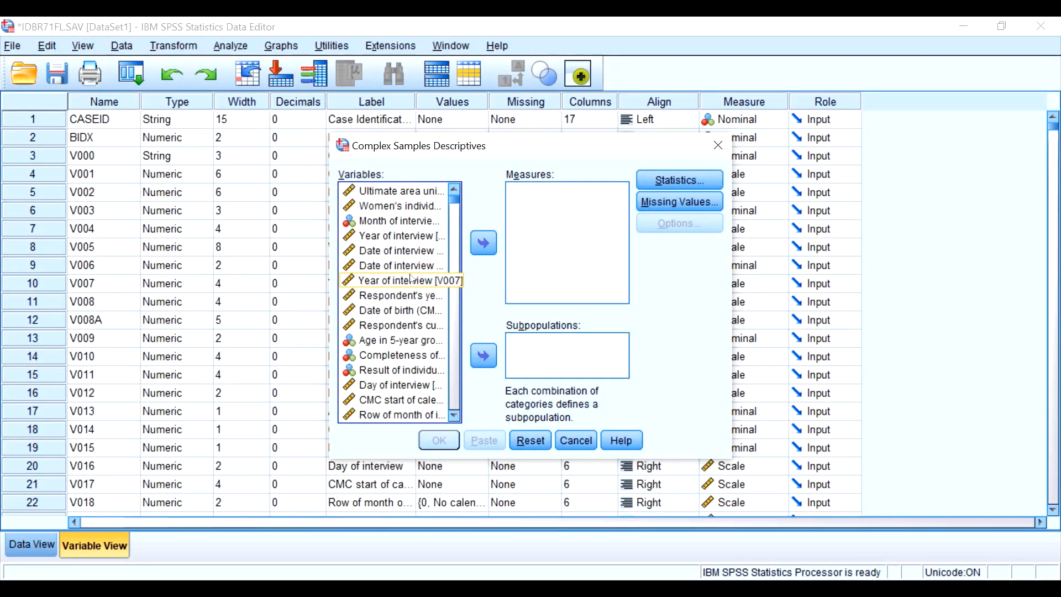
scroll(403, 293, down, 6)
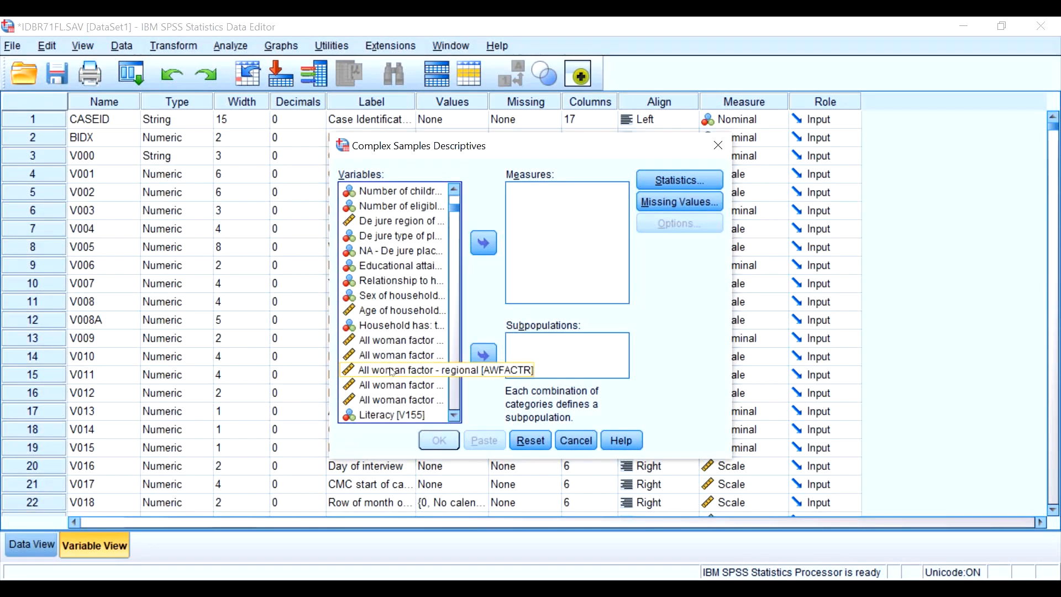
scroll(393, 372, down, 5)
scroll(394, 372, down, 8)
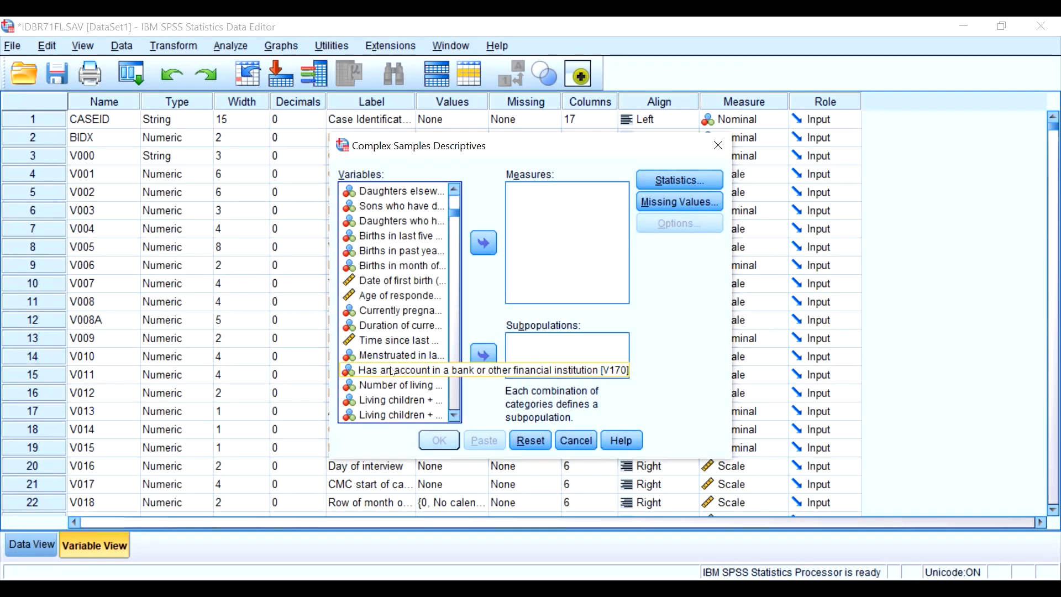
scroll(394, 372, down, 3)
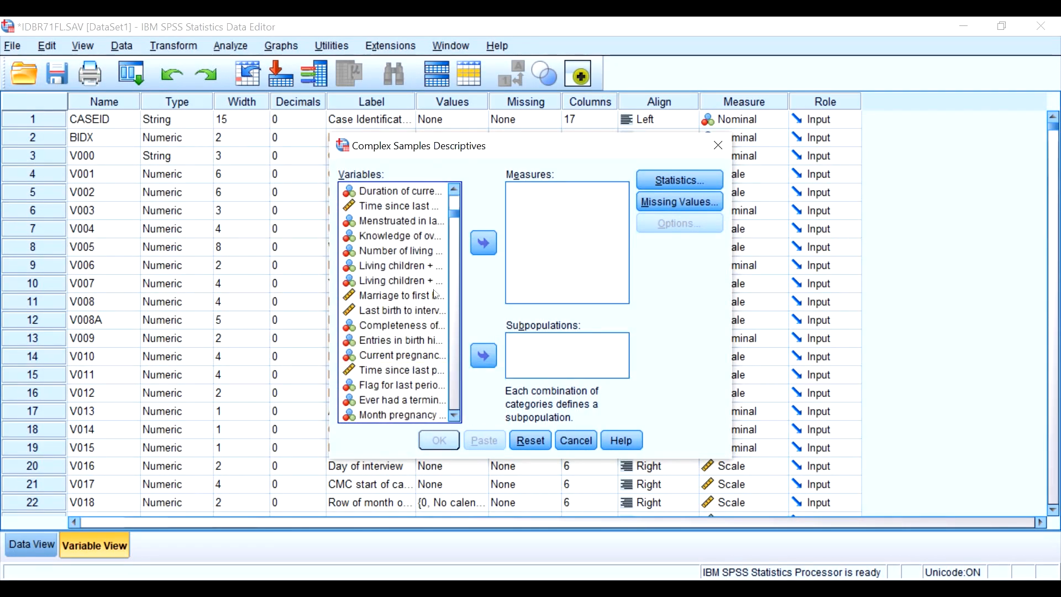
click(436, 295)
click(494, 249)
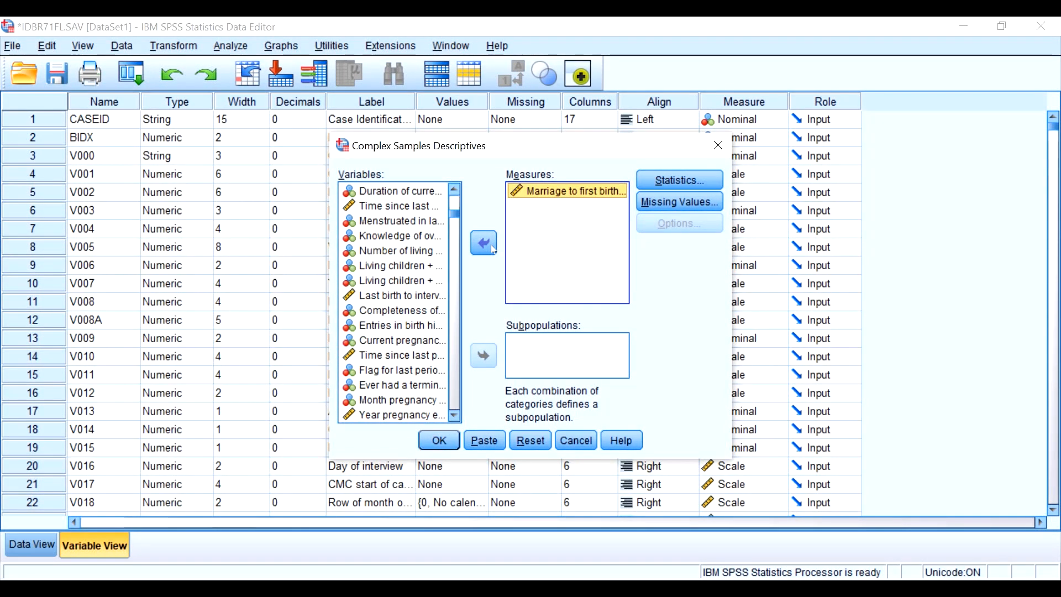
Add the sum and 95% confidence interval to the mean and standard error, and run the descriptives analysis
click(680, 184)
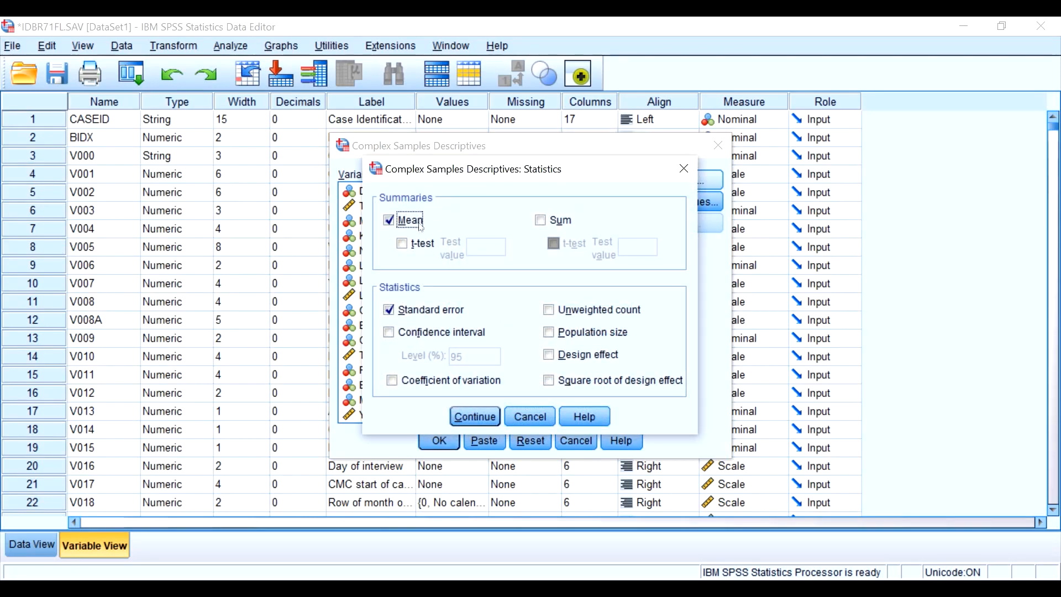
click(540, 220)
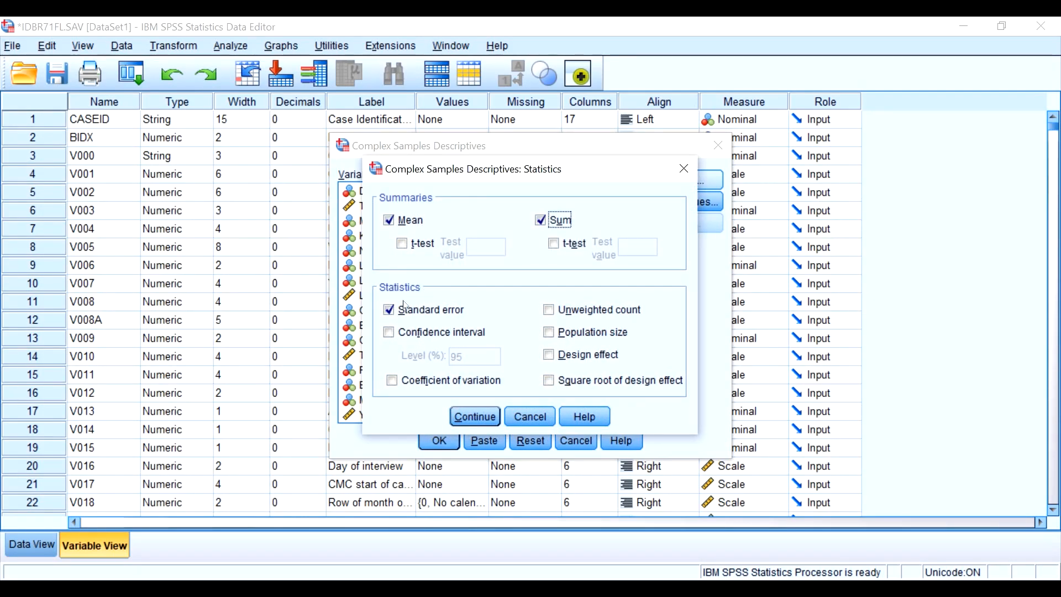
click(390, 332)
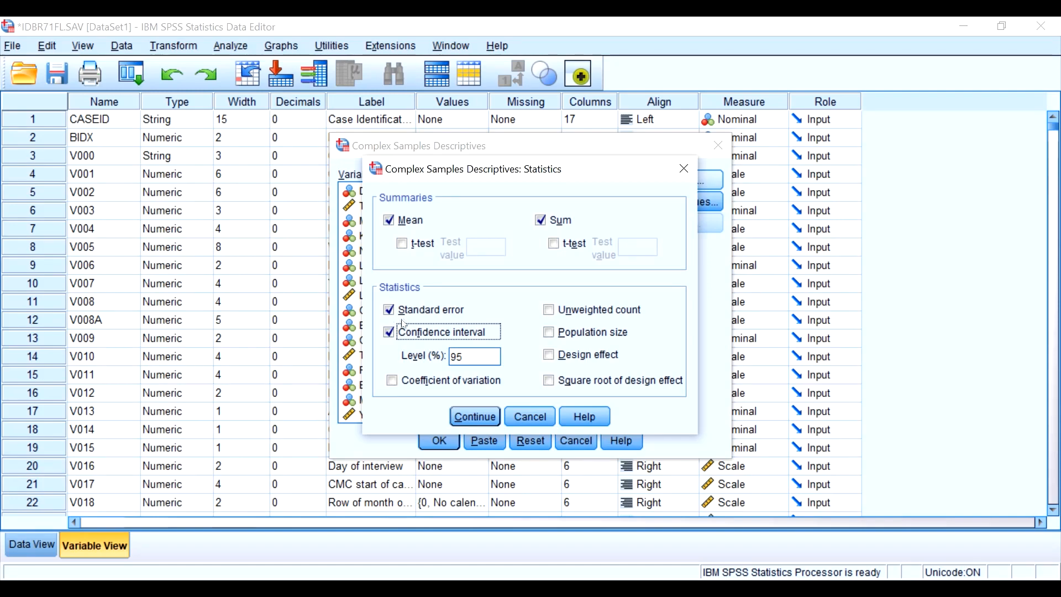
click(474, 418)
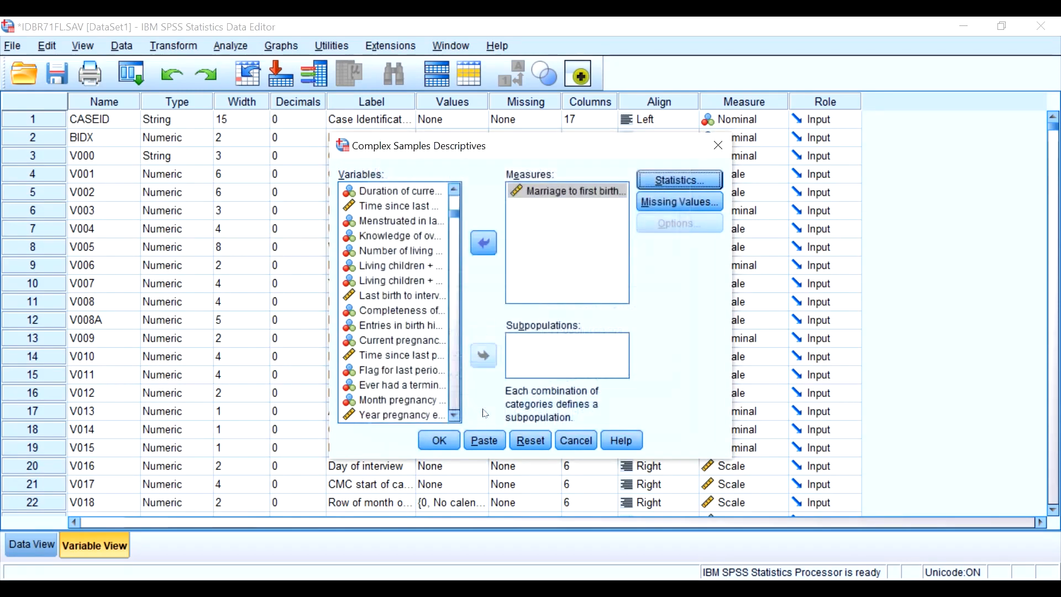
click(435, 439)
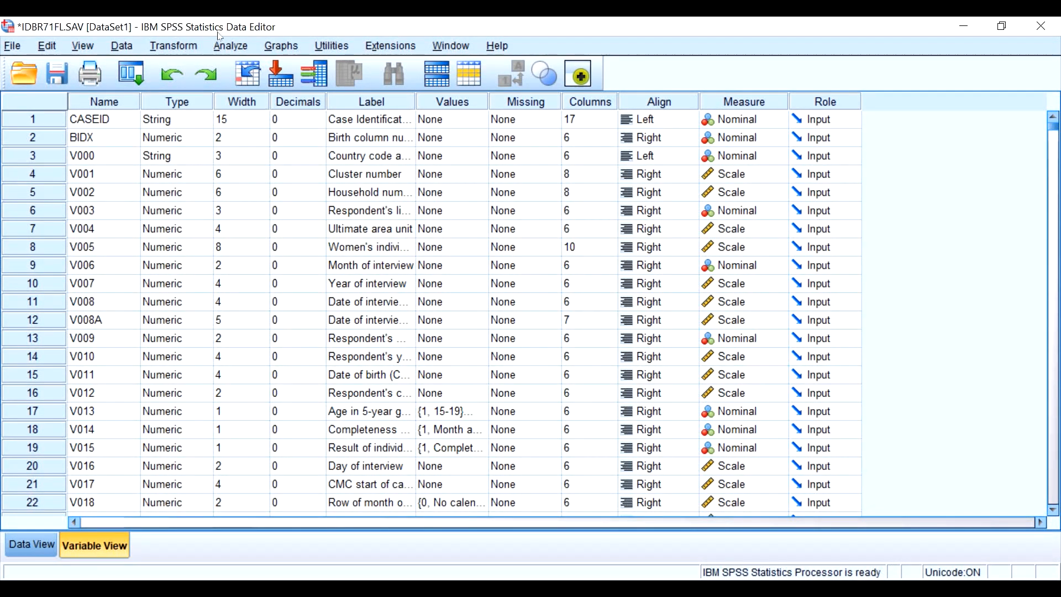
Start a Complex Samples Crosstabs analysis using the bobotpelatihan1.csaplan plan and the default joint probabilities file
click(228, 48)
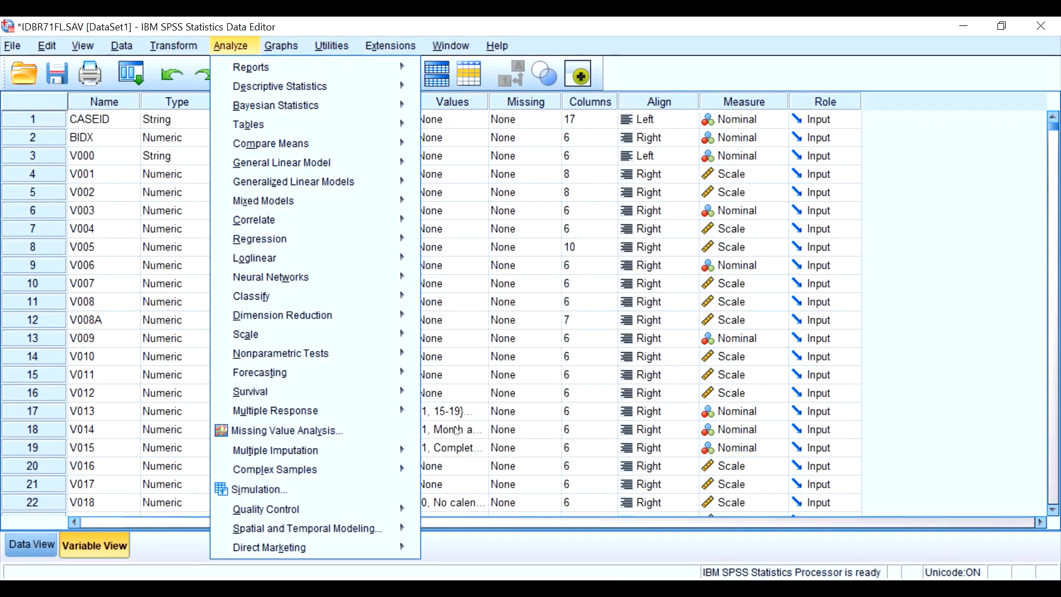
mouse_move(400, 470)
click(463, 362)
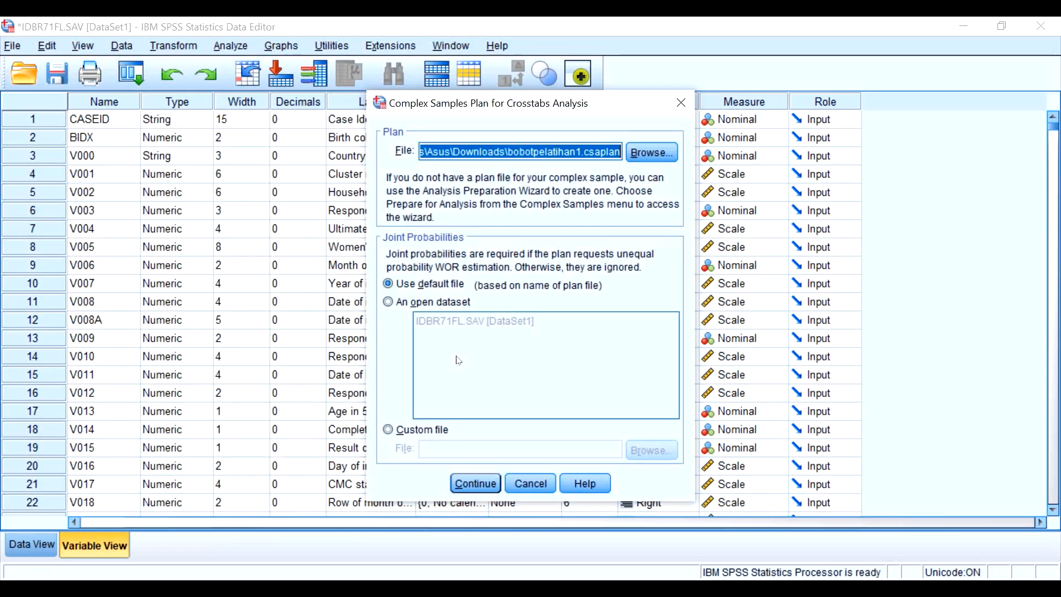
click(487, 482)
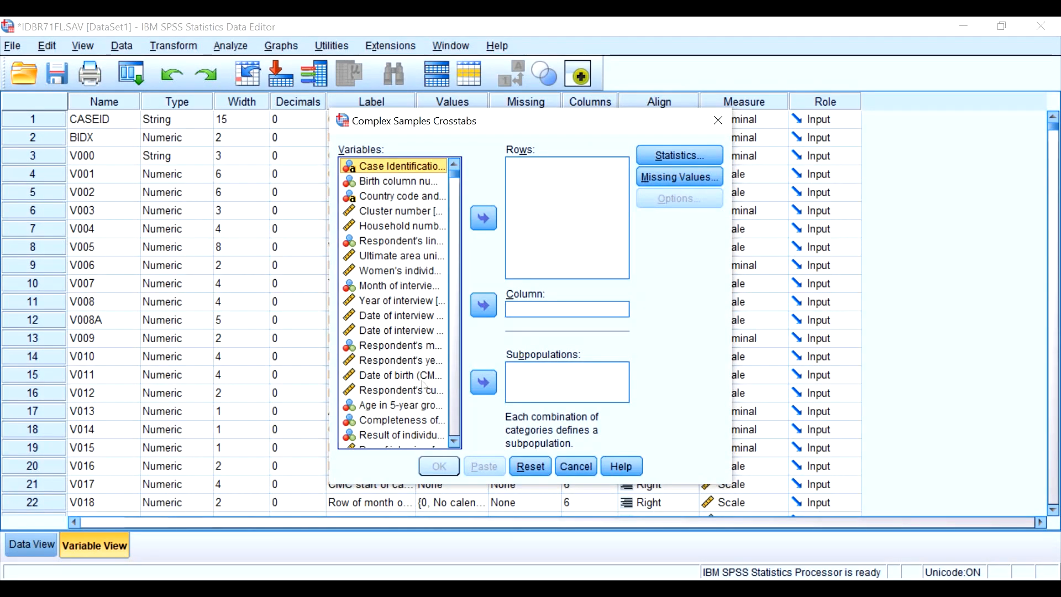
Assign Age in 5-year groups to the crosstab rows and Highest educational level as its column variable
click(412, 405)
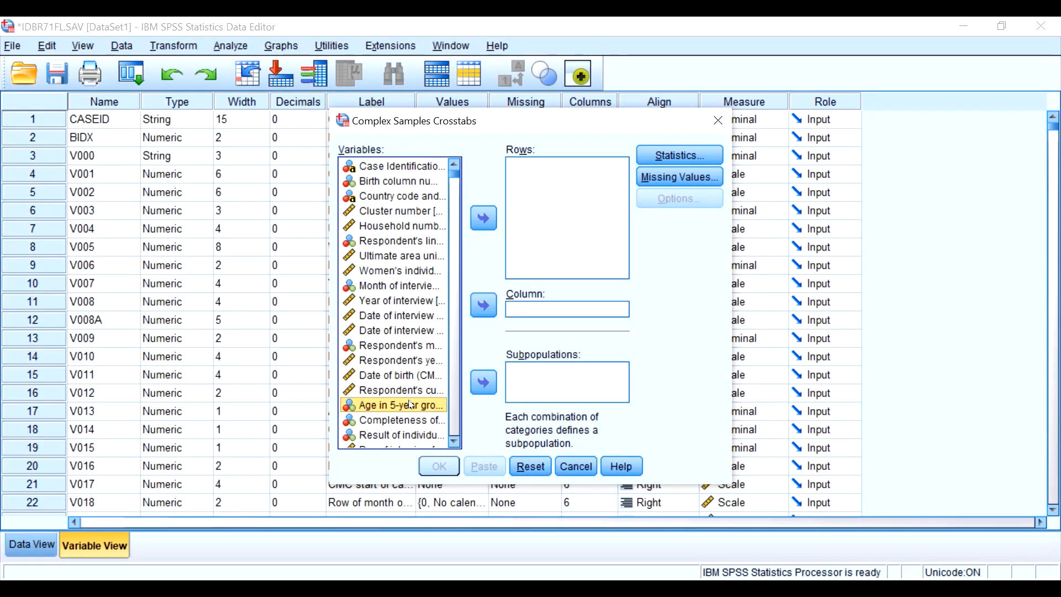
click(484, 217)
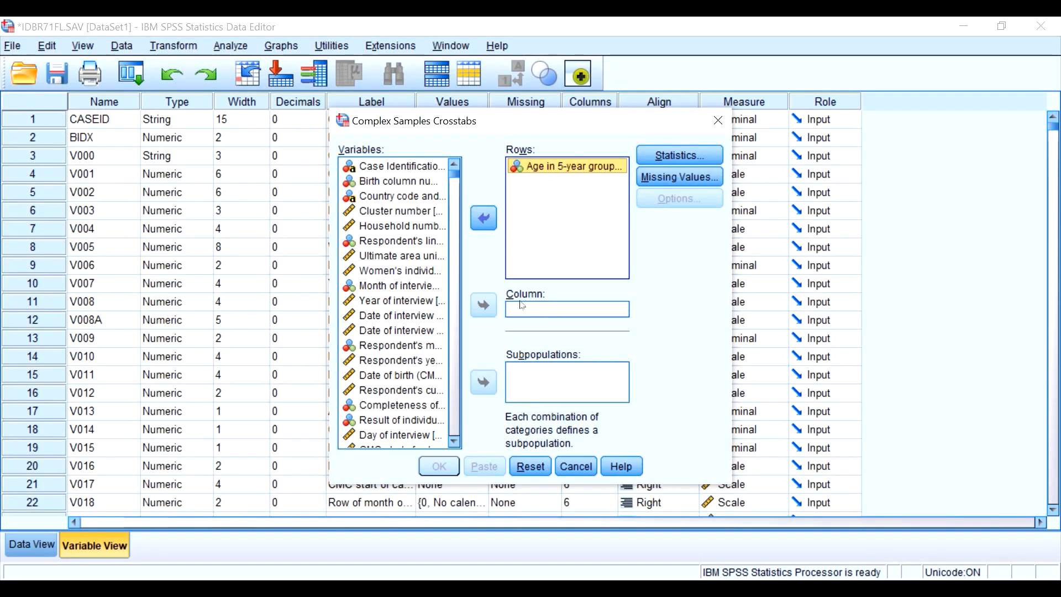
scroll(412, 316, down, 8)
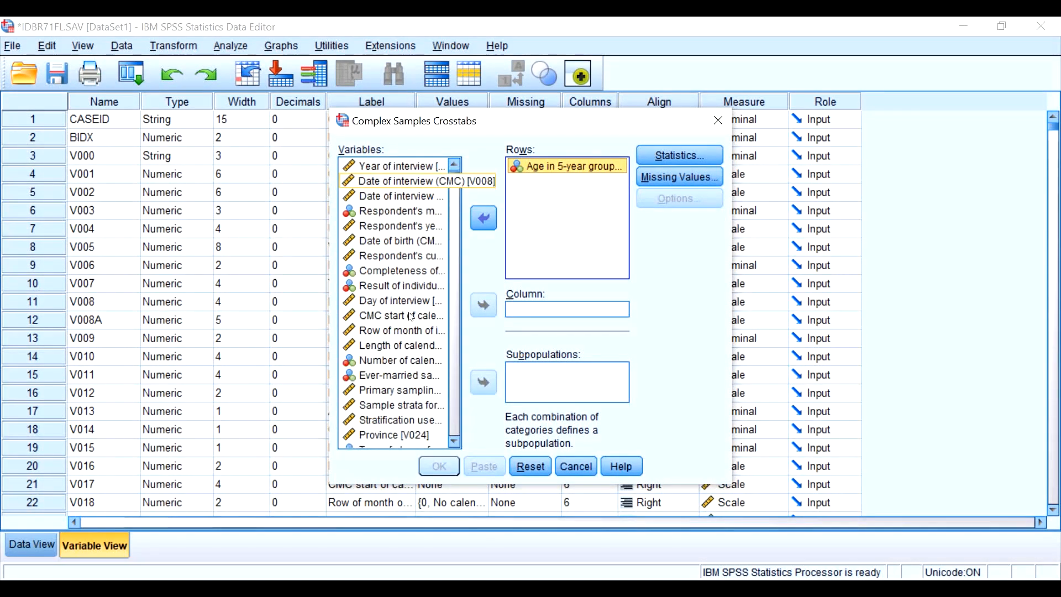
scroll(412, 316, down, 4)
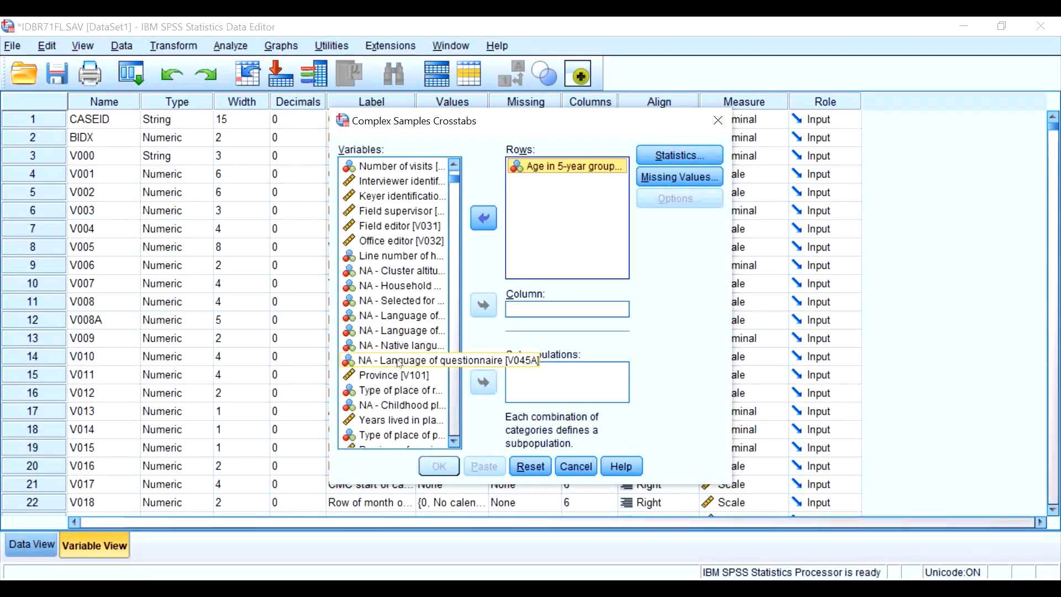
scroll(396, 390, down, 1)
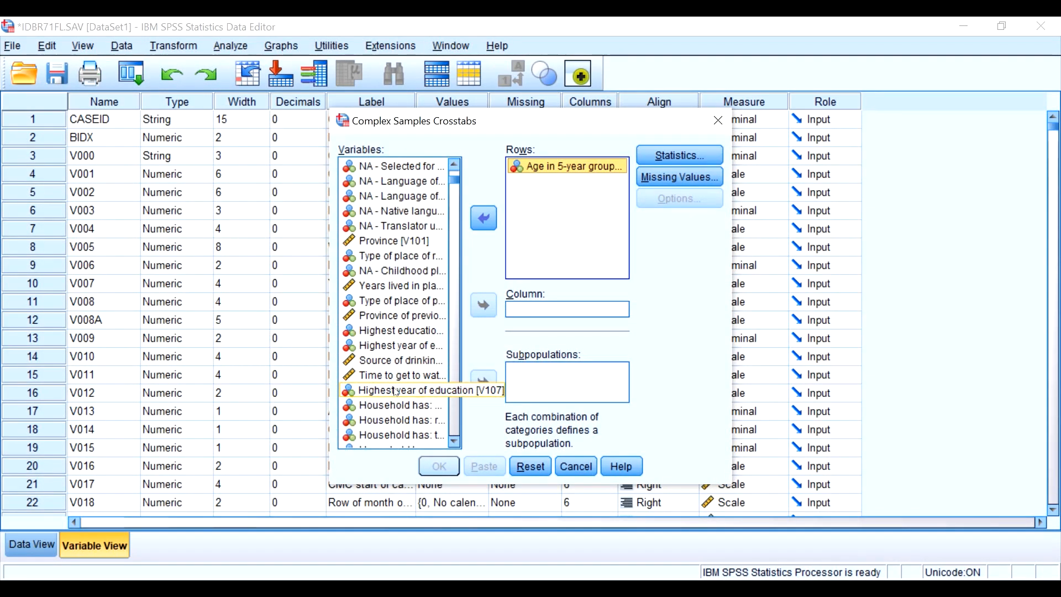
click(396, 390)
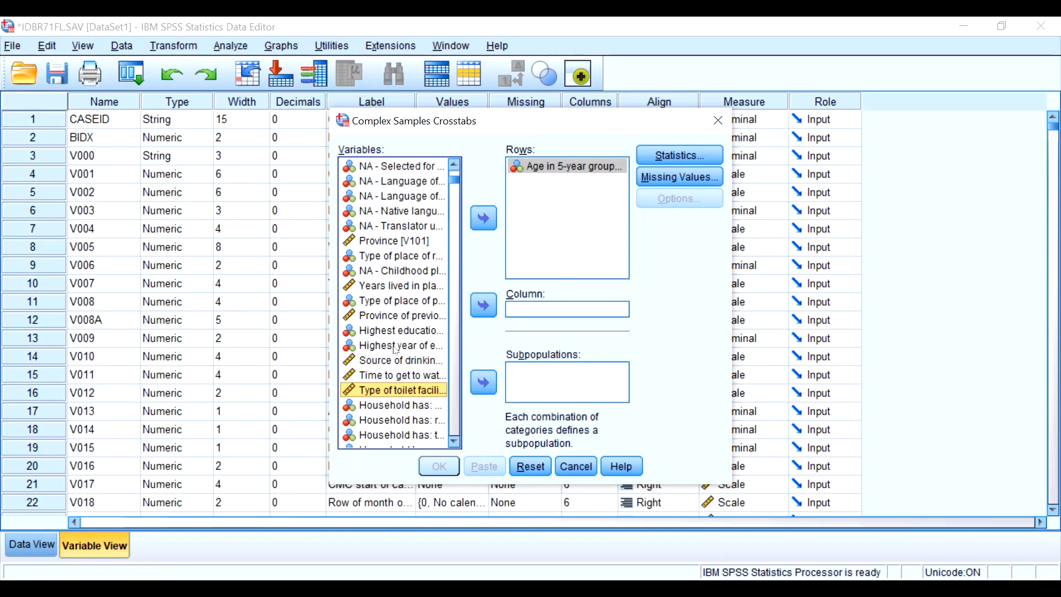
click(396, 331)
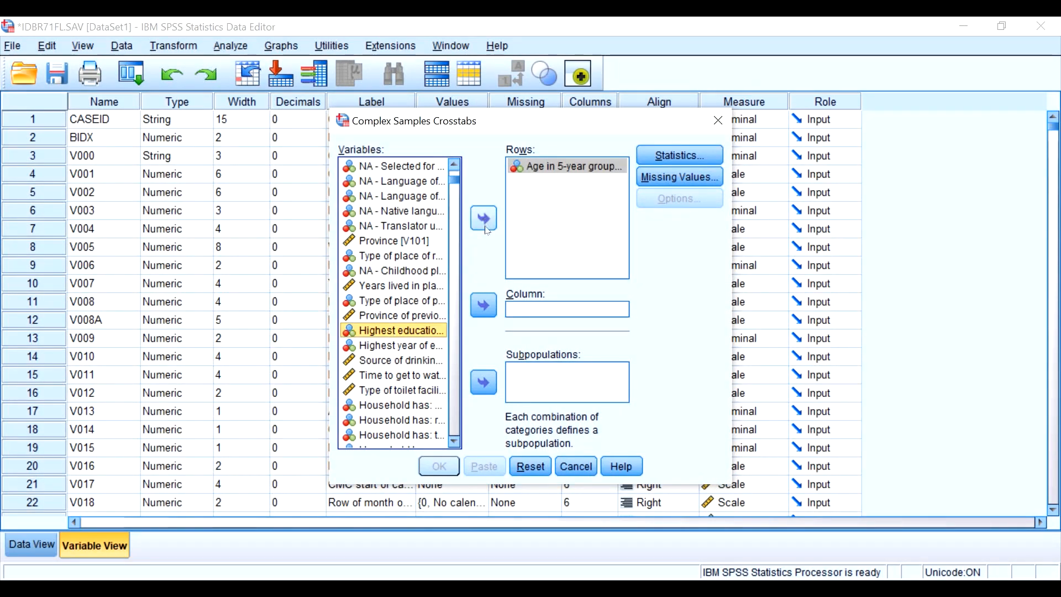
click(483, 306)
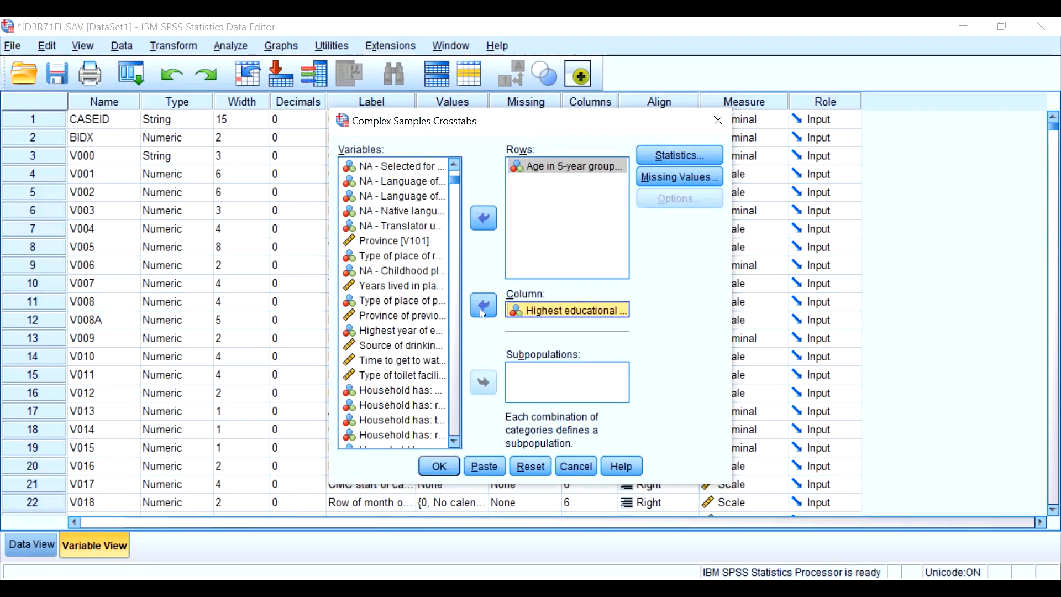
Add row percent, 95% confidence interval and the test of independence of rows and columns, run the crosstabs, and review the output
click(669, 157)
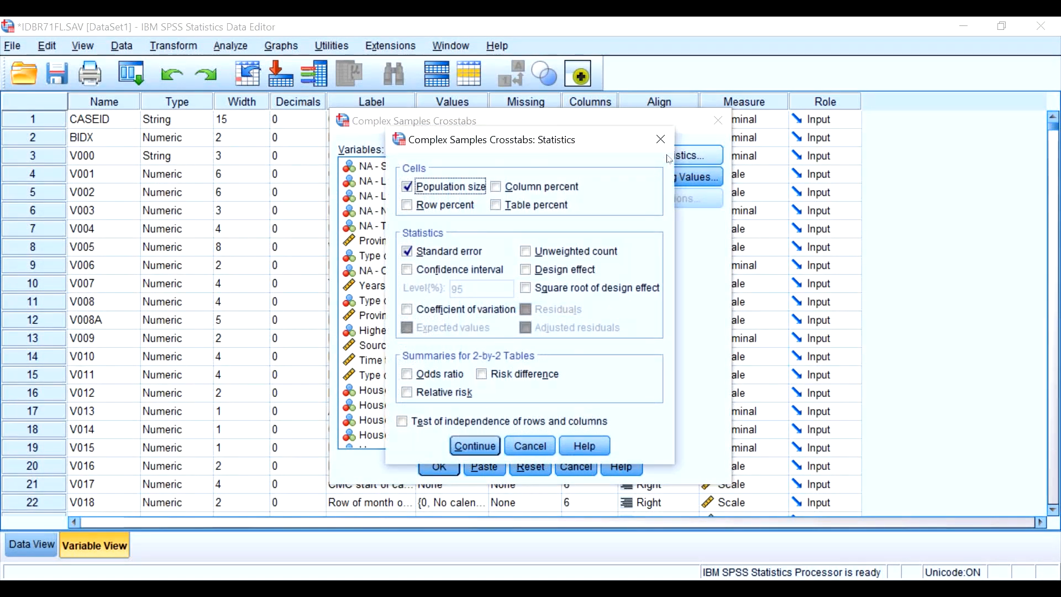
click(466, 203)
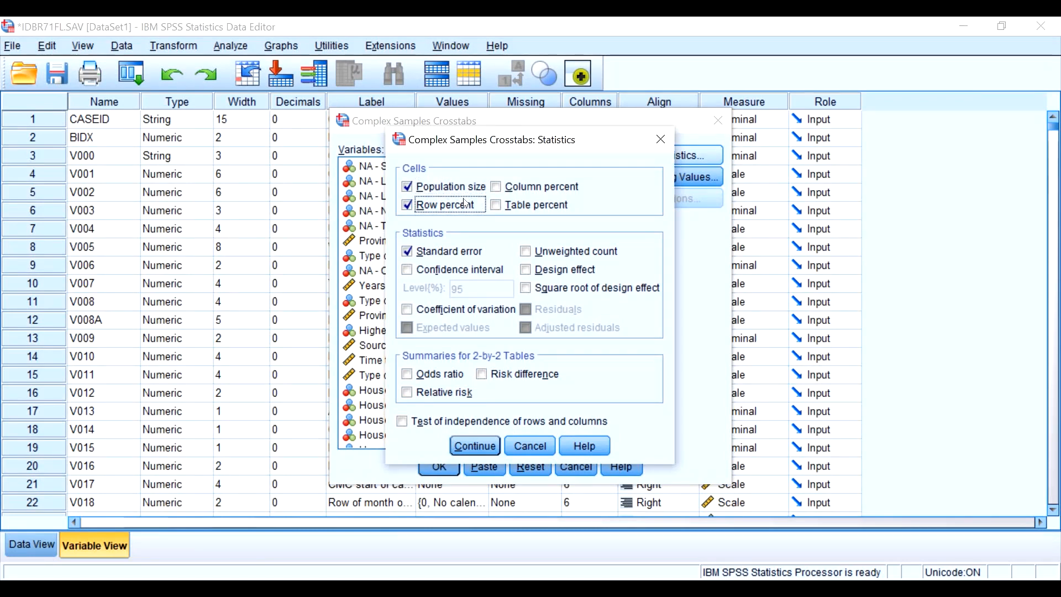
click(439, 274)
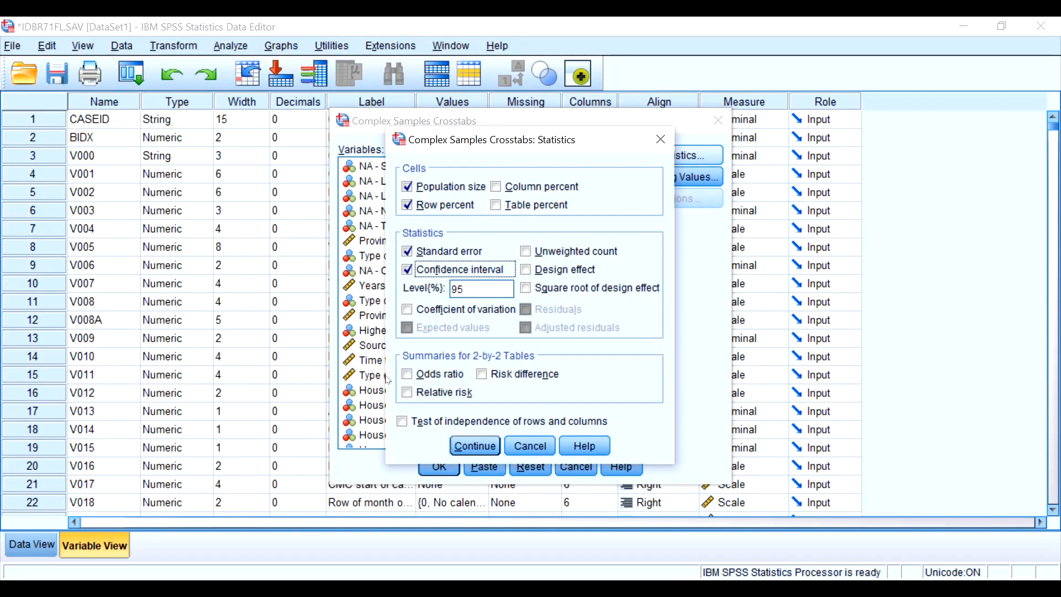
click(405, 422)
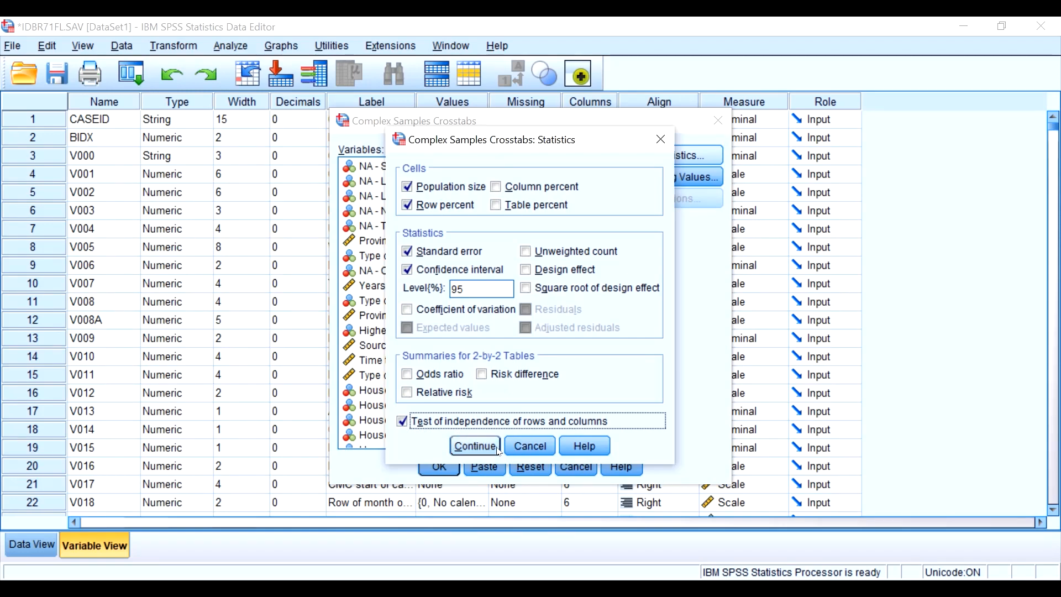
click(476, 445)
click(440, 465)
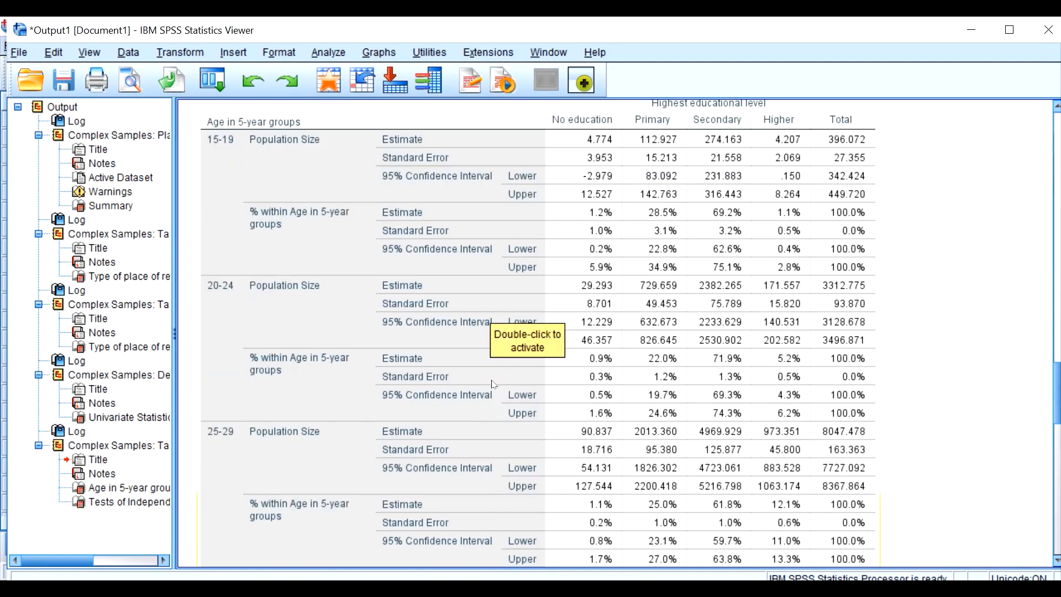
scroll(514, 276, down, 10)
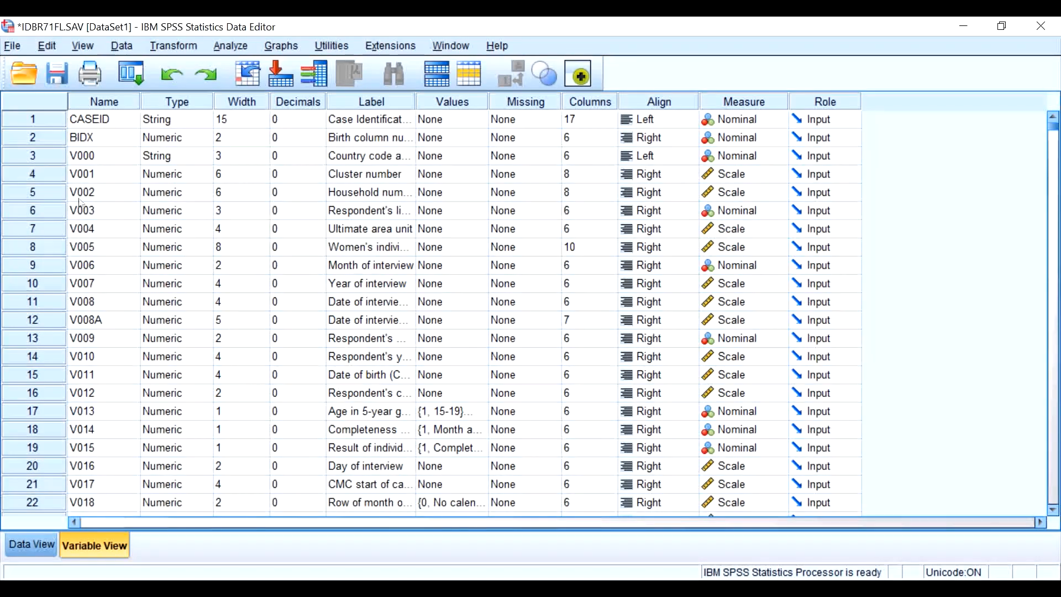
Start a Complex Samples General Linear Model using the bobotpelatihan1.csaplan plan, with Number of living children as the dependent variable
click(249, 48)
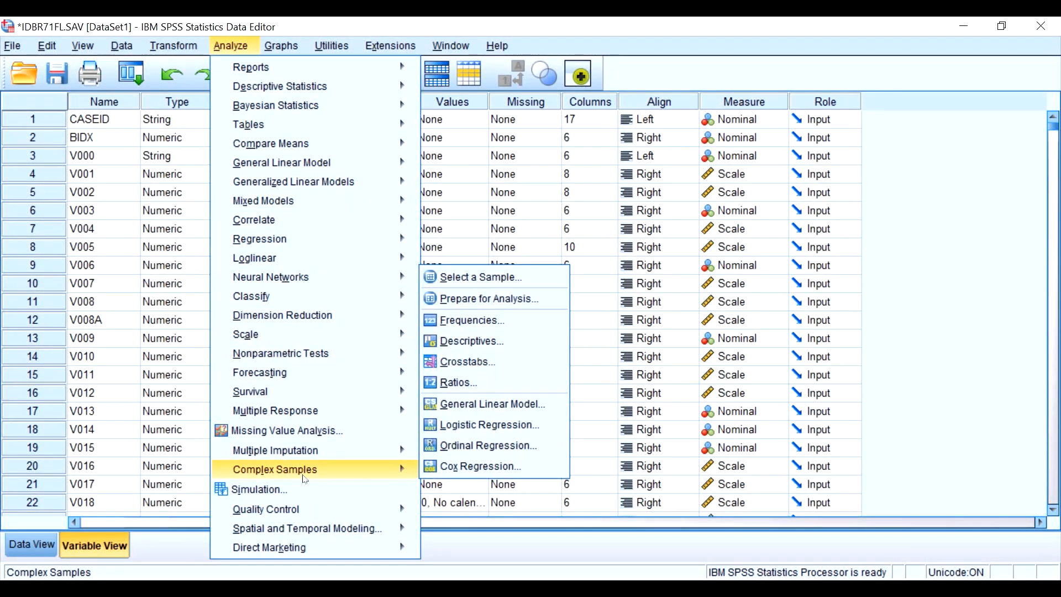
mouse_move(396, 478)
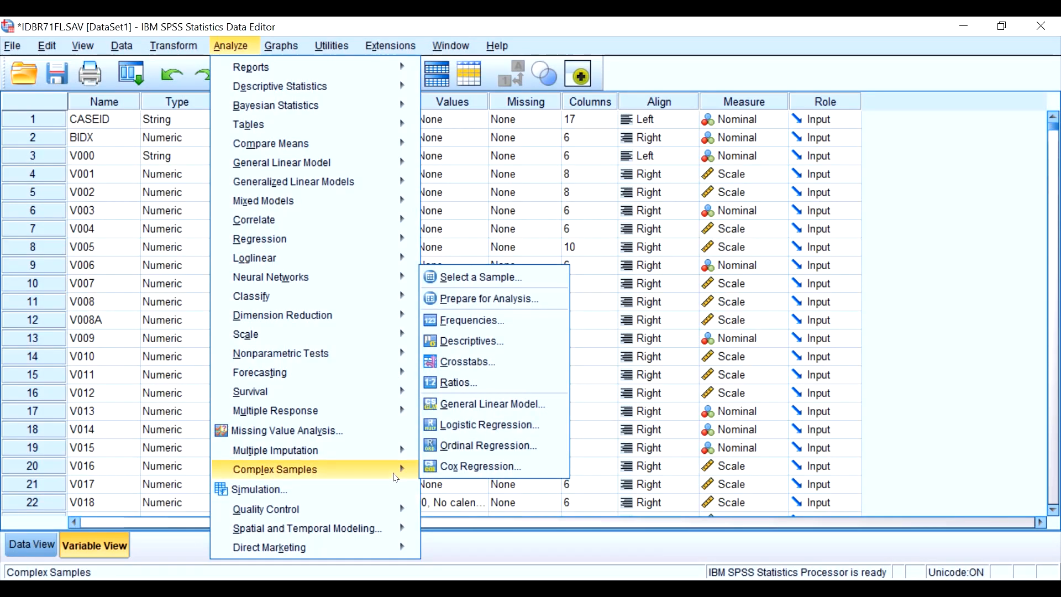
click(476, 405)
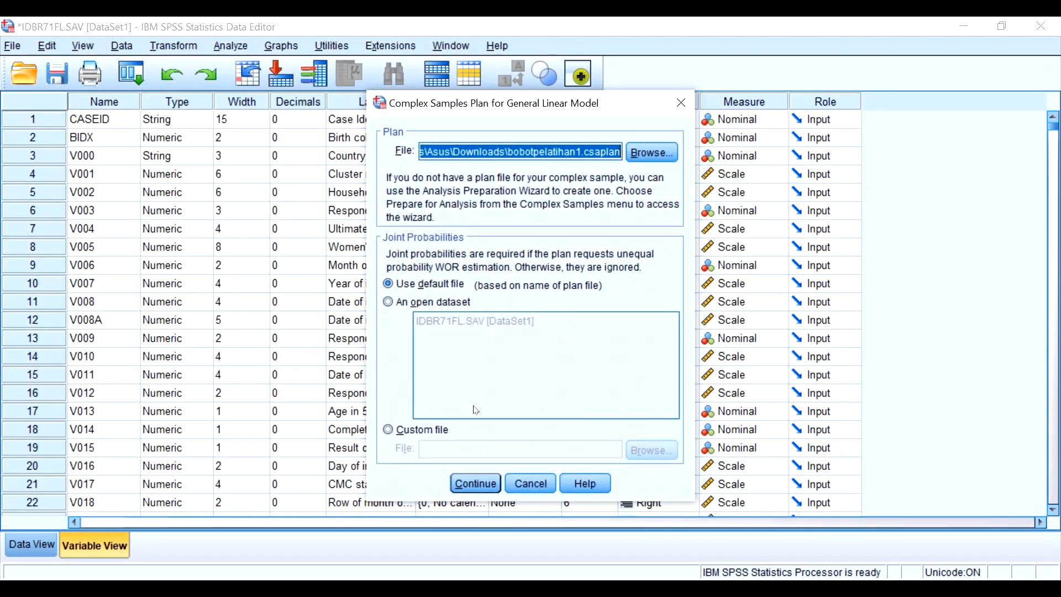
click(481, 490)
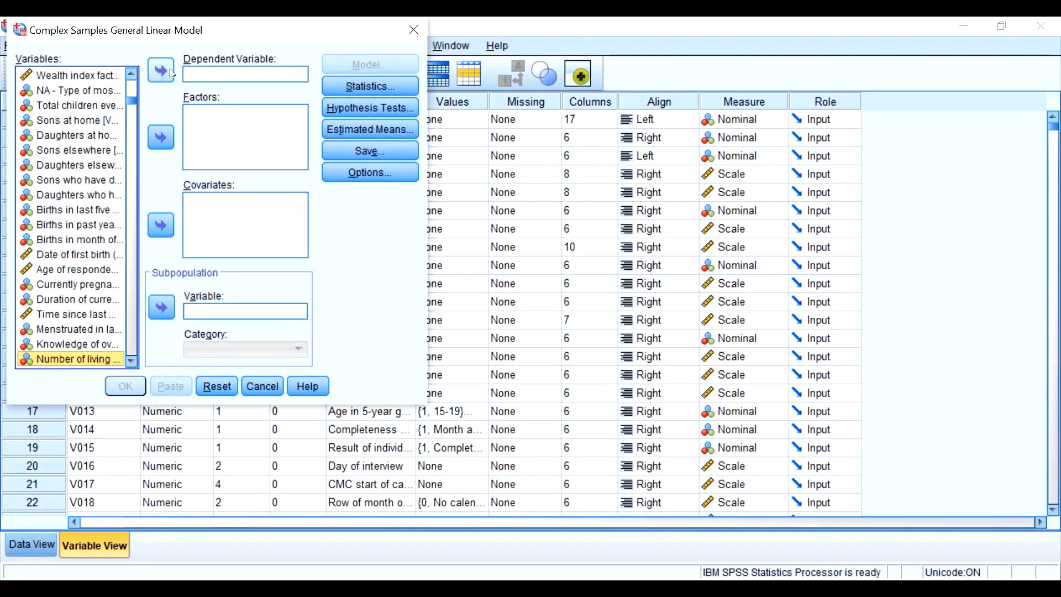
click(161, 70)
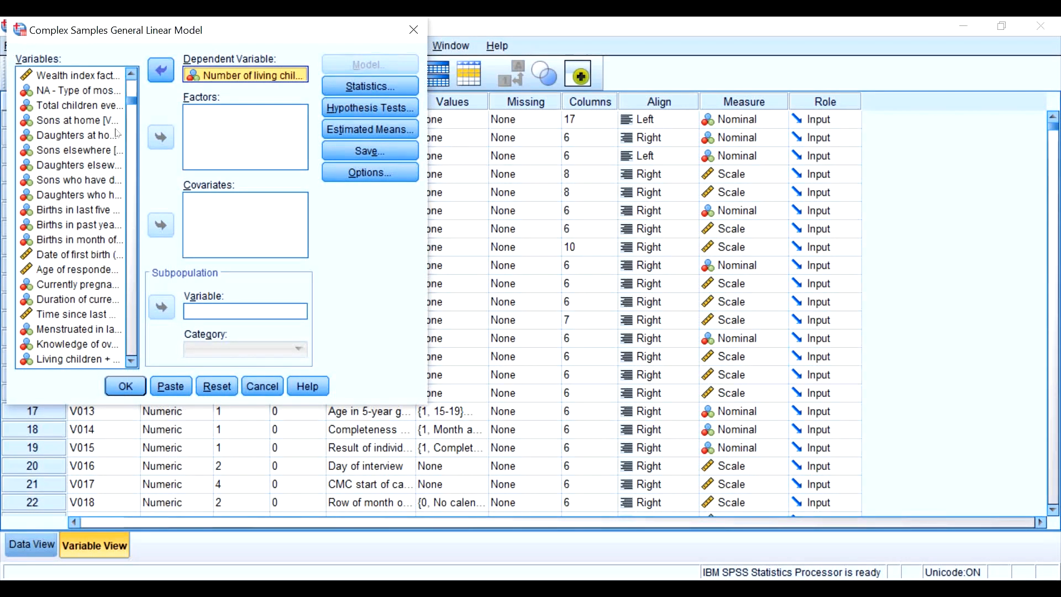
Add Age in 5-year groups as a factor of the general linear model
click(131, 109)
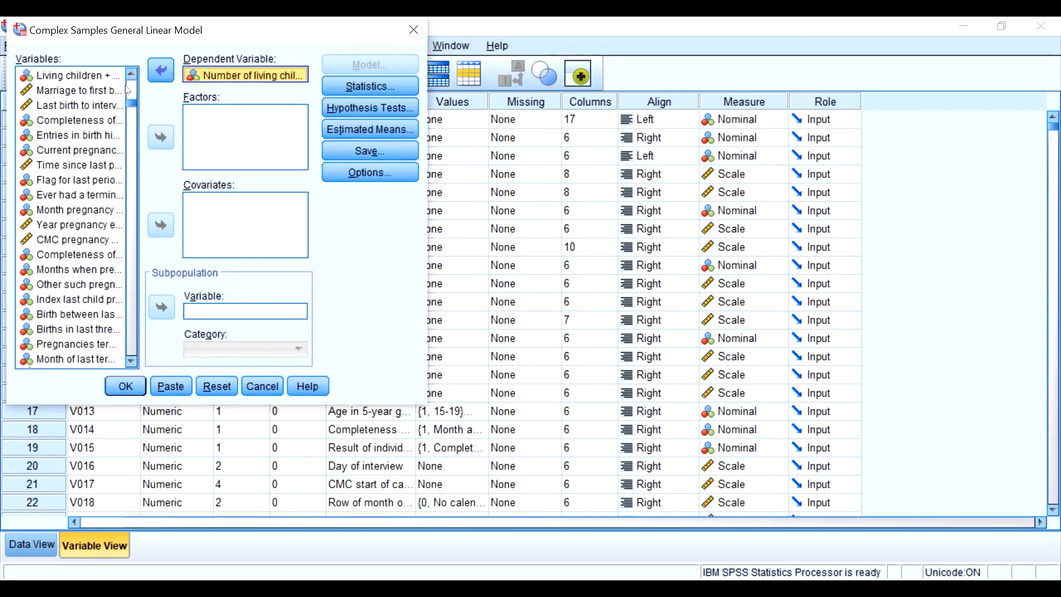
click(134, 89)
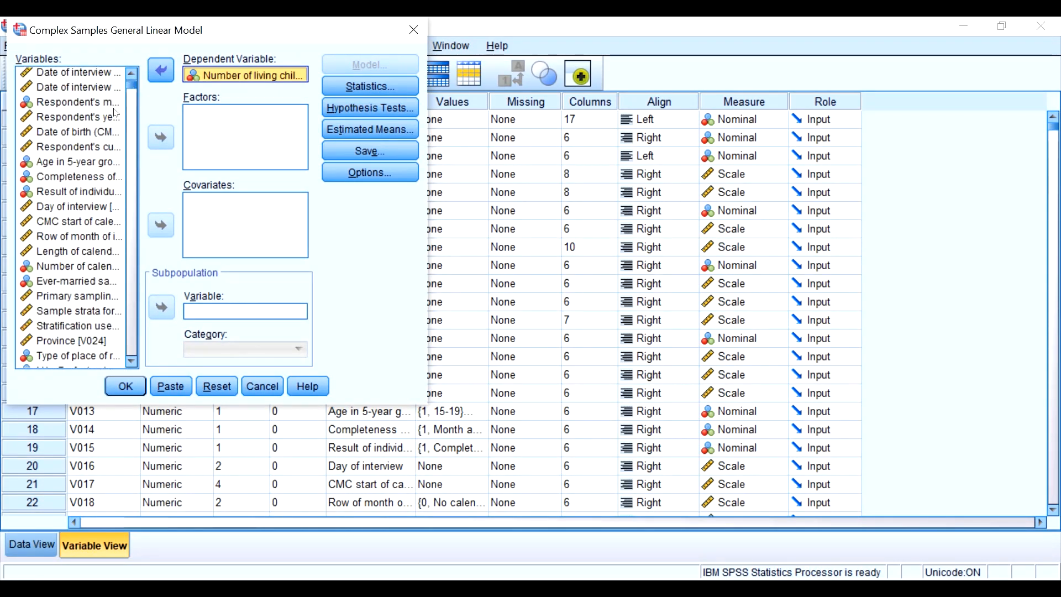
click(93, 162)
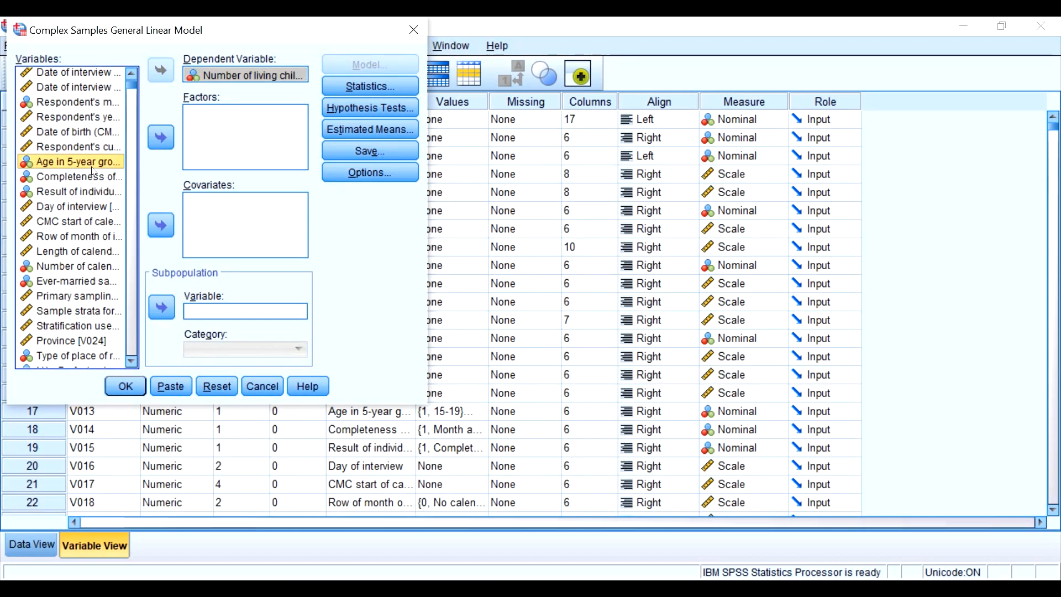
click(164, 144)
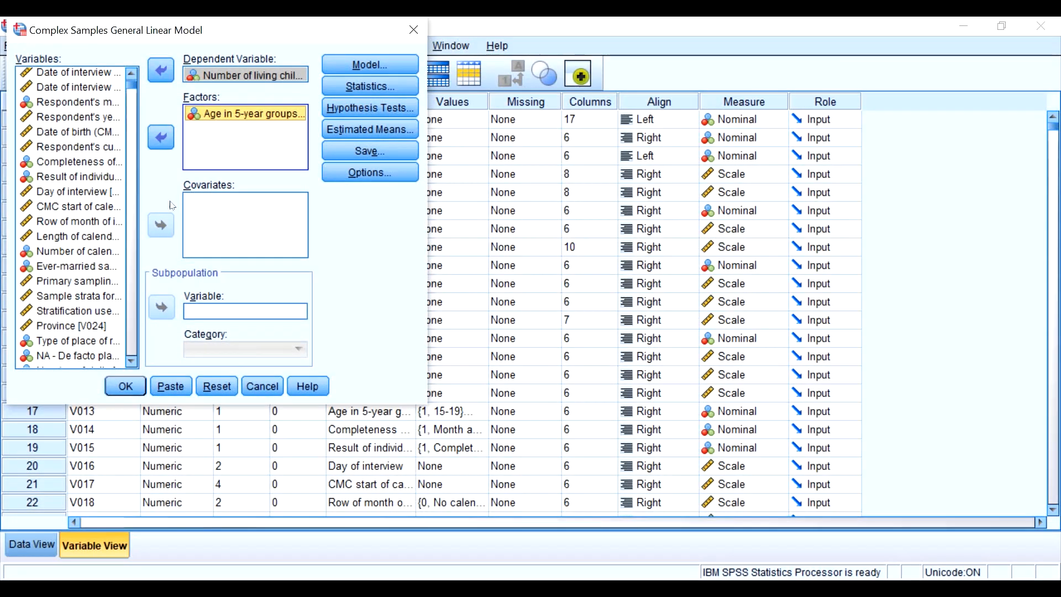
Add Number of household members (listed) as a covariate and run the general linear model
scroll(67, 223, up, 4)
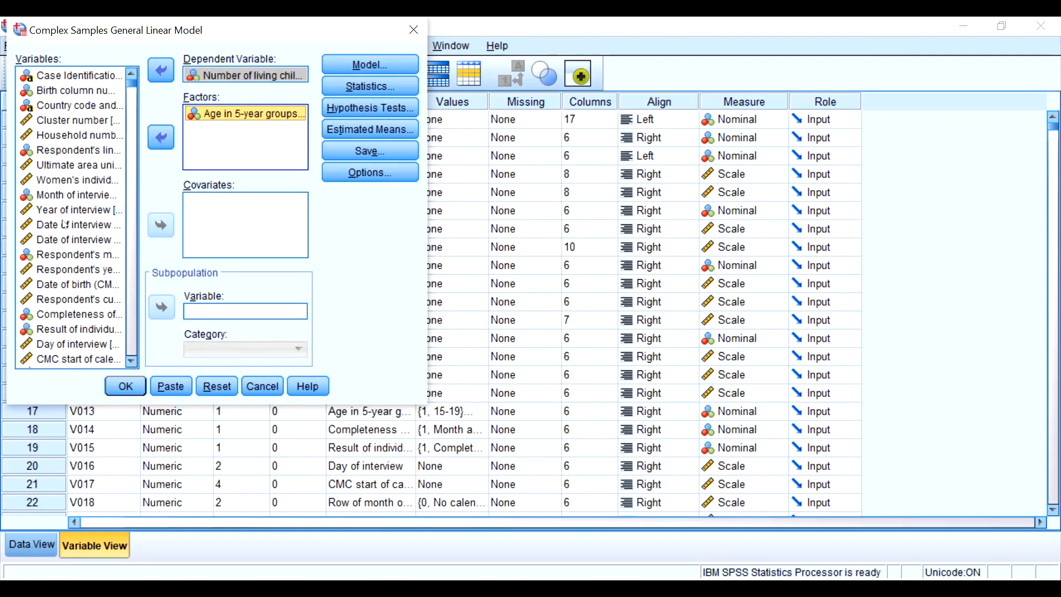
scroll(66, 224, down, 3)
scroll(64, 225, down, 8)
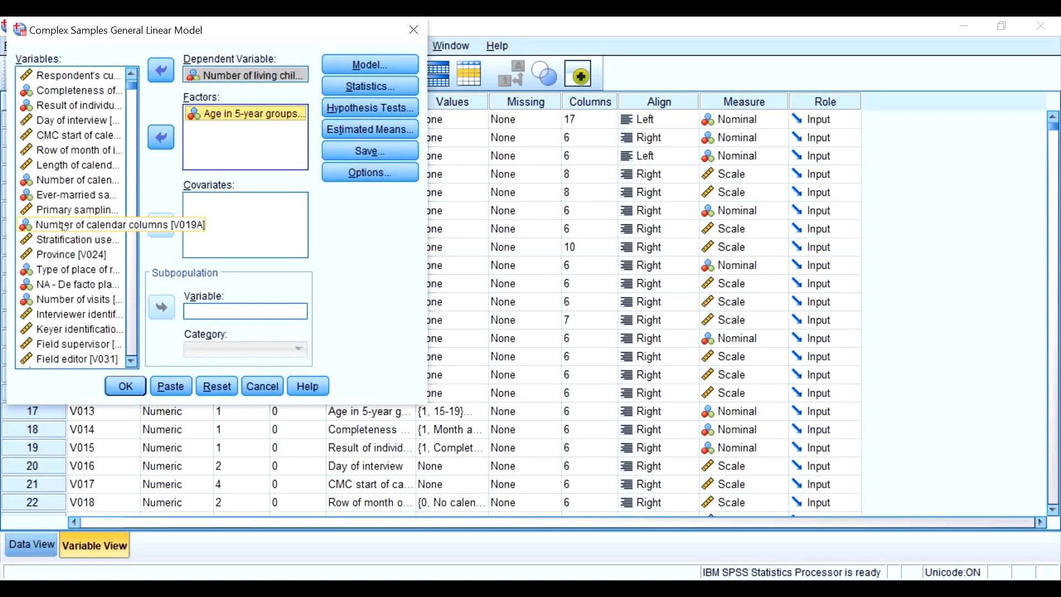
scroll(65, 226, down, 6)
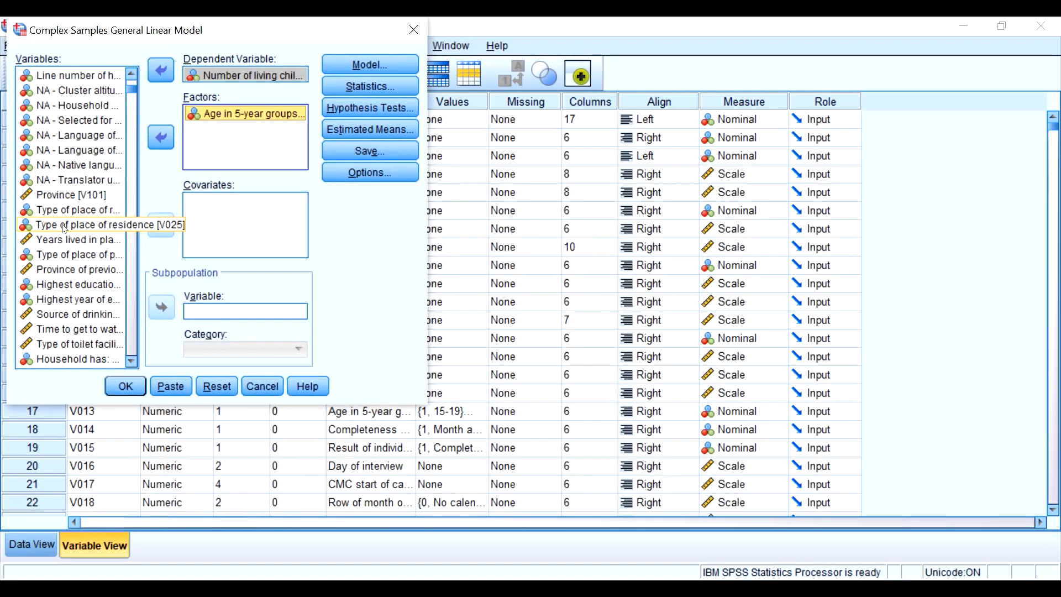
scroll(65, 226, down, 1)
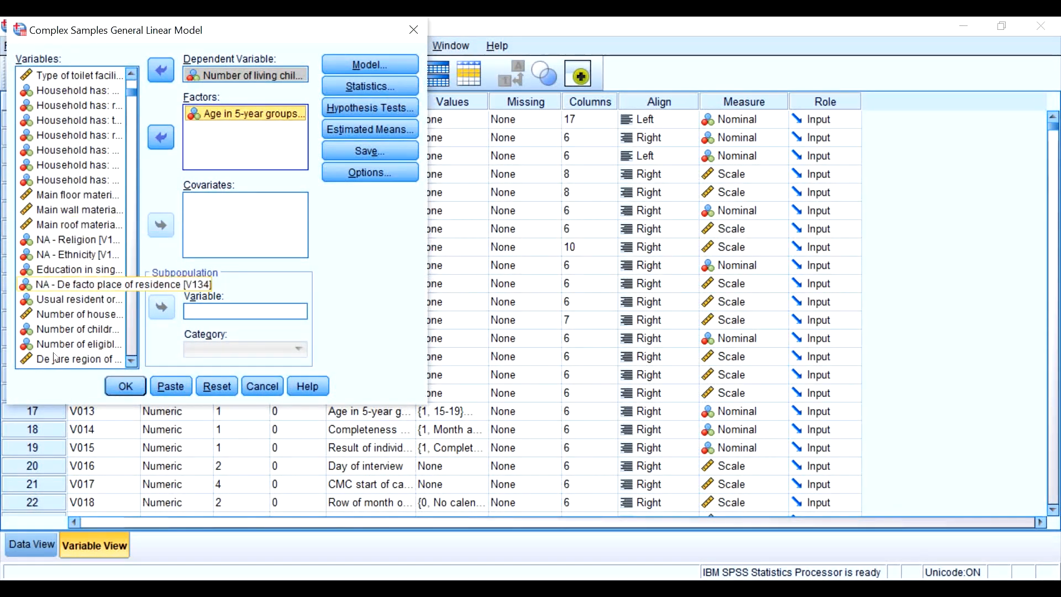
click(92, 319)
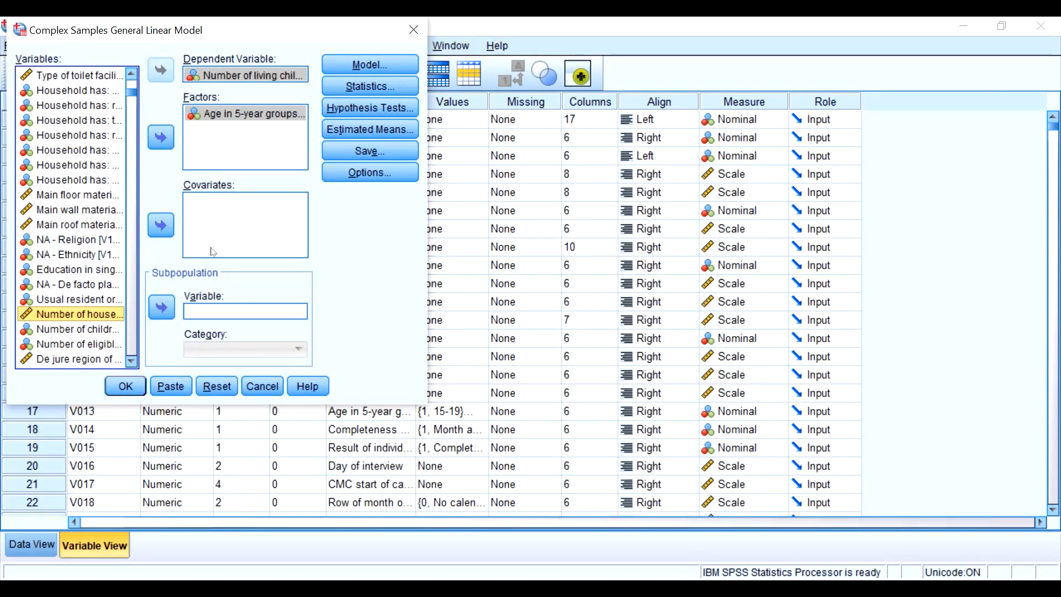
click(161, 225)
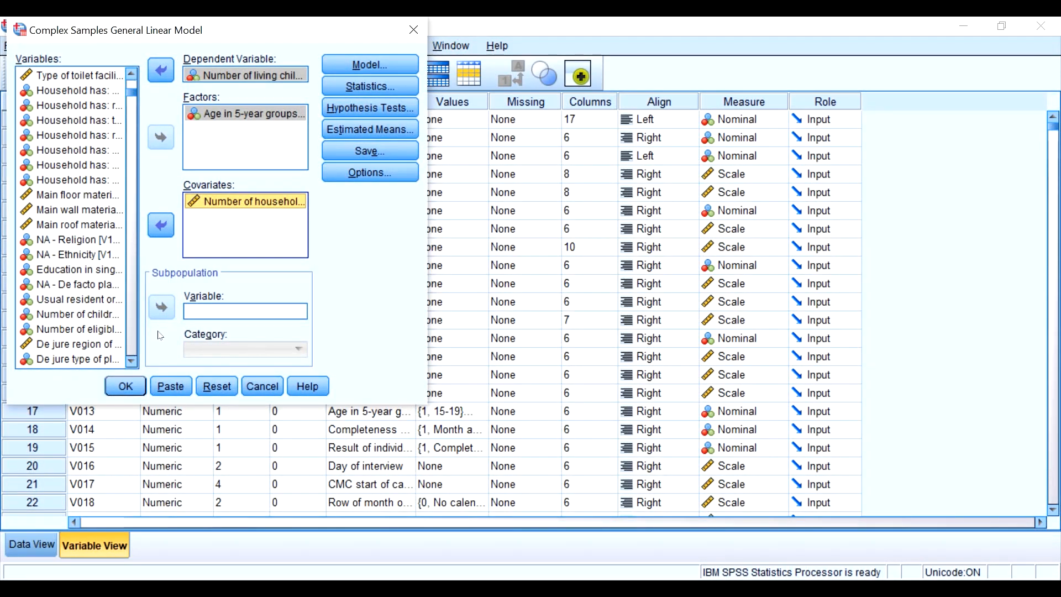
click(115, 387)
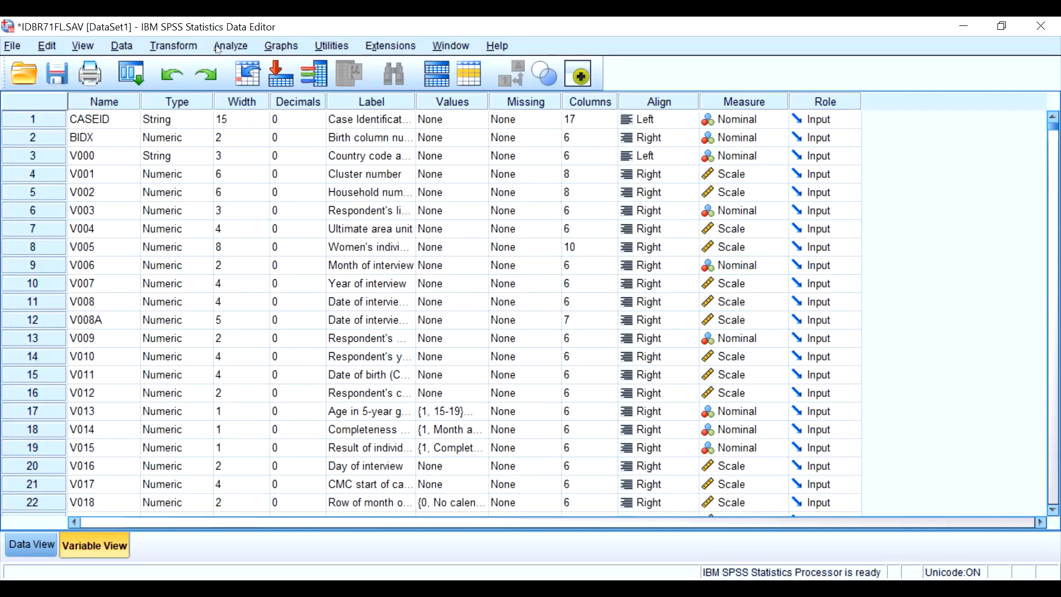
Start a Complex Samples Logistic Regression using the bobotpelatihan1.csaplan plan and the default joint probabilities file
click(223, 46)
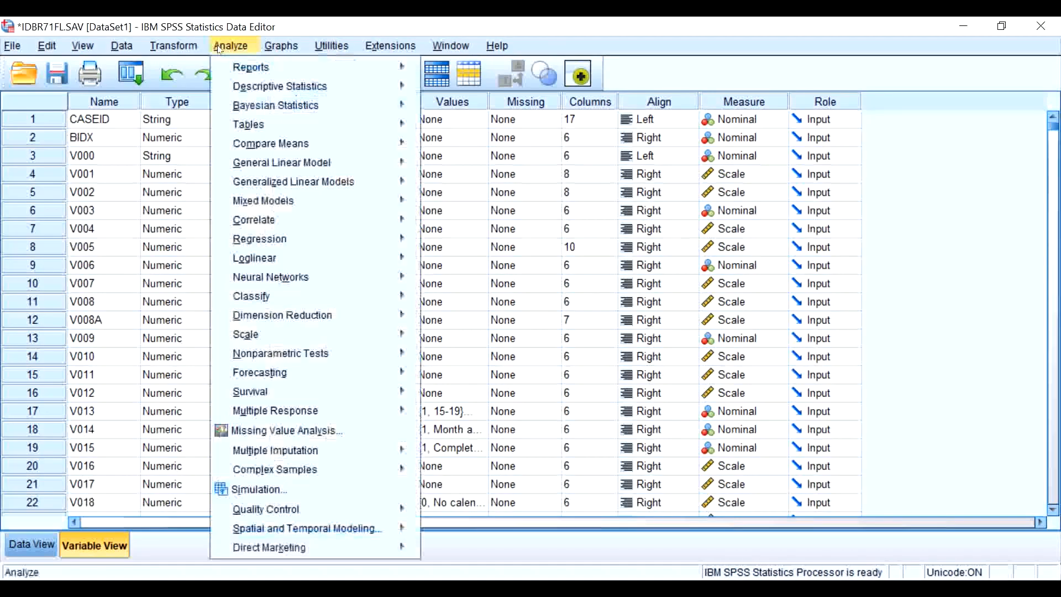
mouse_move(339, 474)
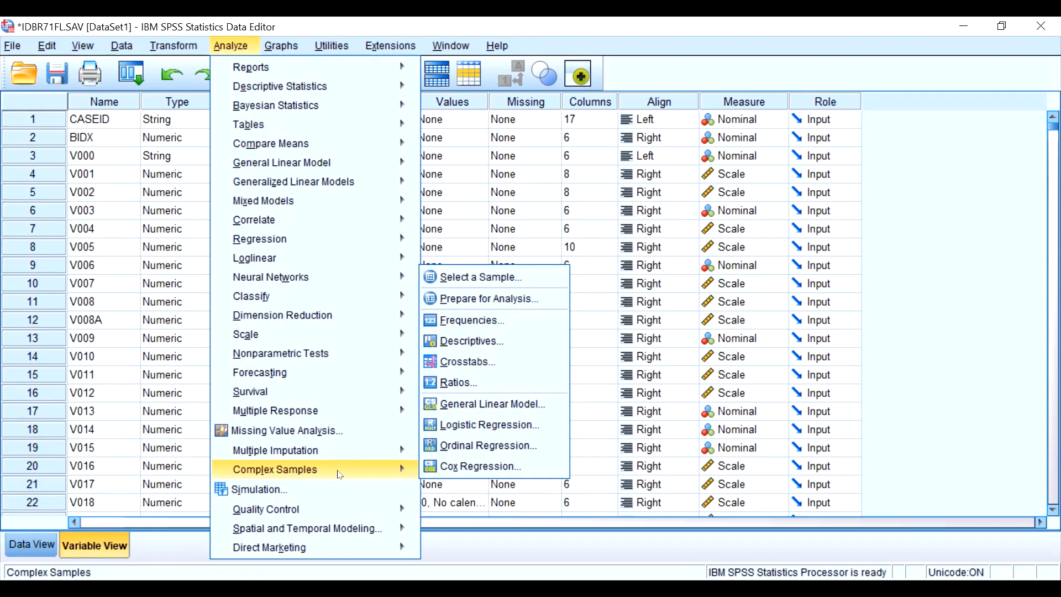
click(468, 426)
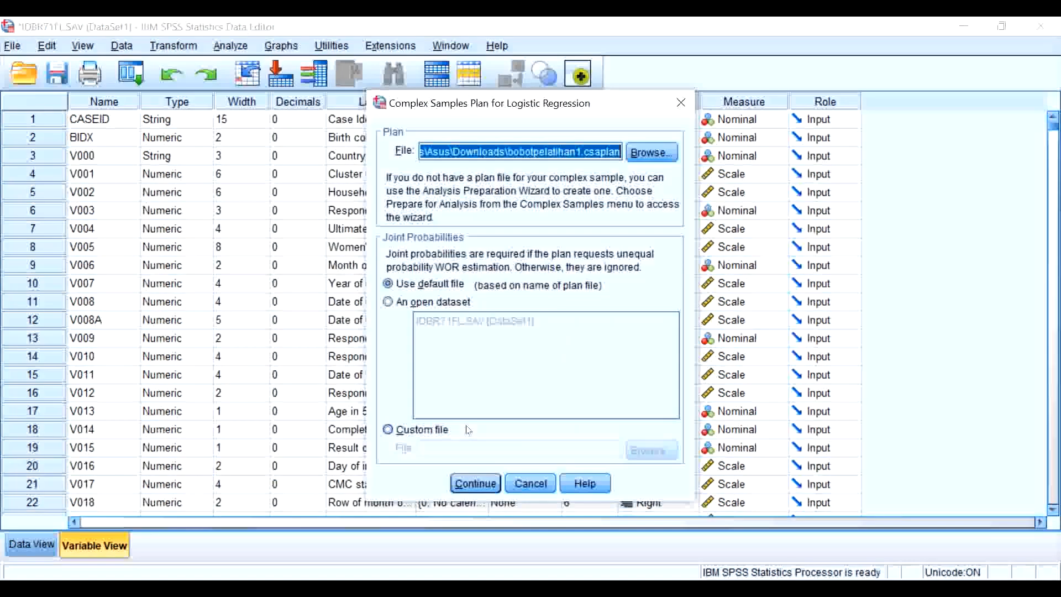
click(452, 484)
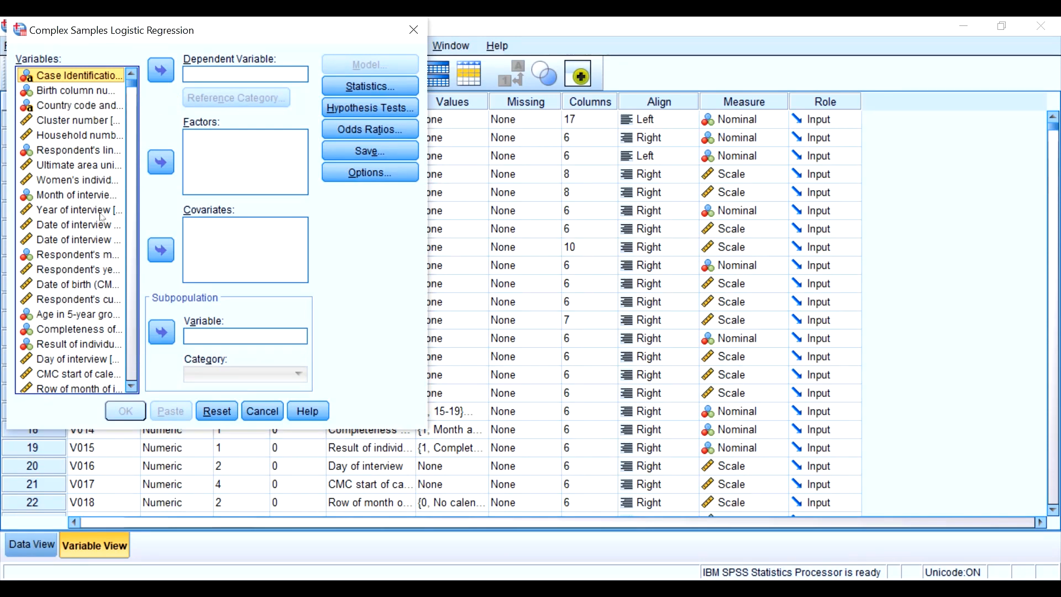
Set Knowledge of ovulatory cycle [V217] as the dependent variable of the logistic regression
scroll(72, 230, down, 12)
drag(230, 31, 240, 95)
scroll(104, 359, down, 3)
scroll(105, 359, down, 2)
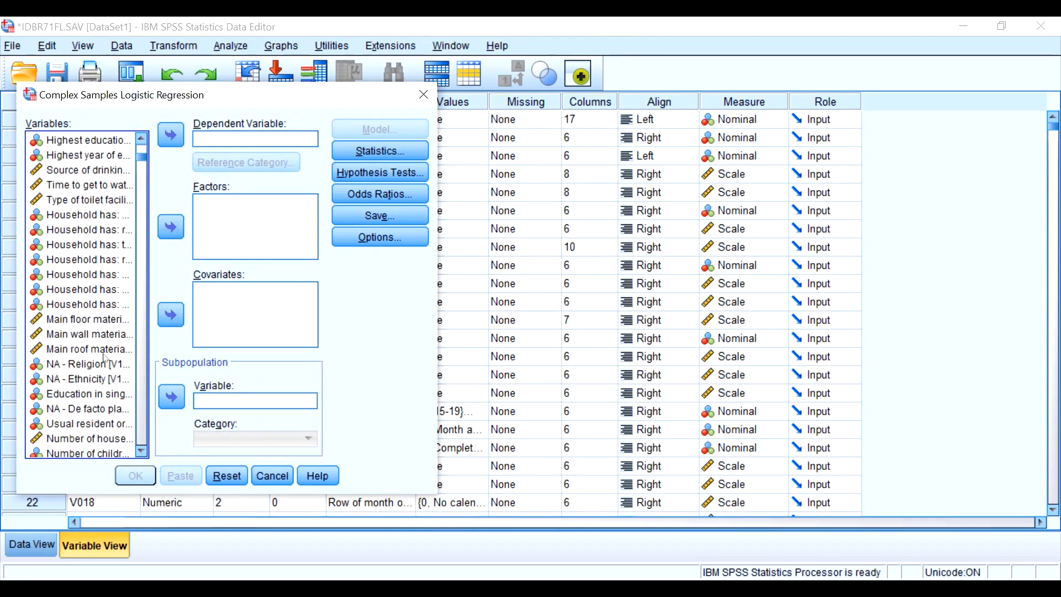
scroll(100, 437, down, 4)
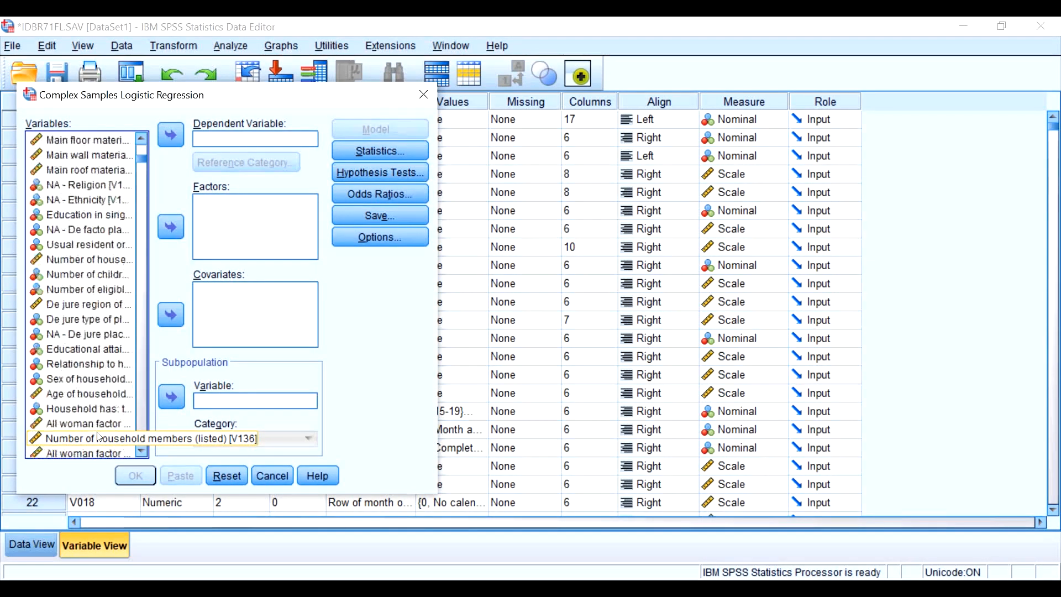
scroll(100, 437, down, 2)
scroll(99, 438, down, 3)
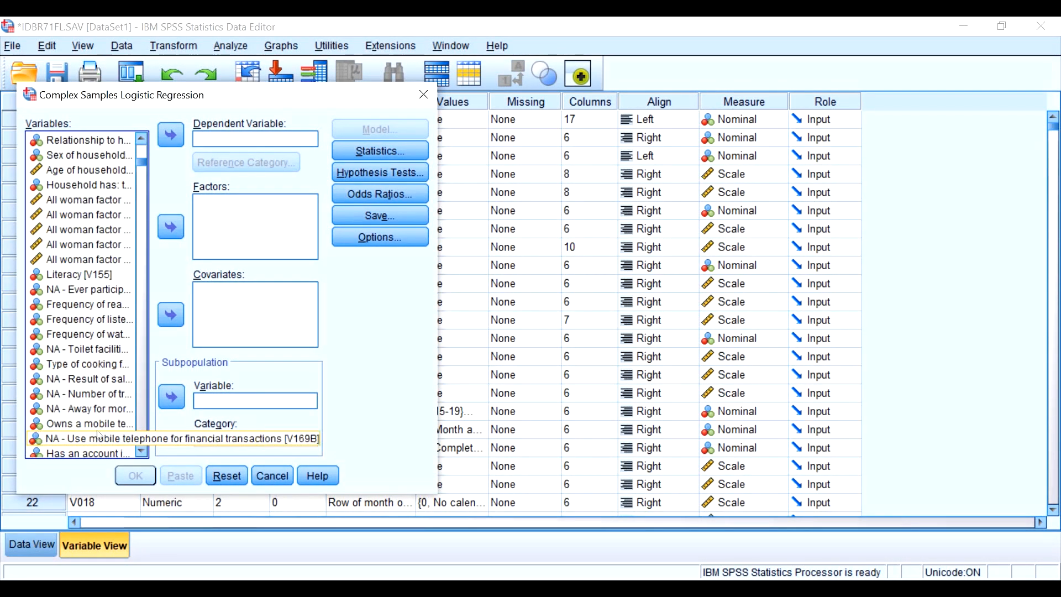
scroll(80, 429, down, 6)
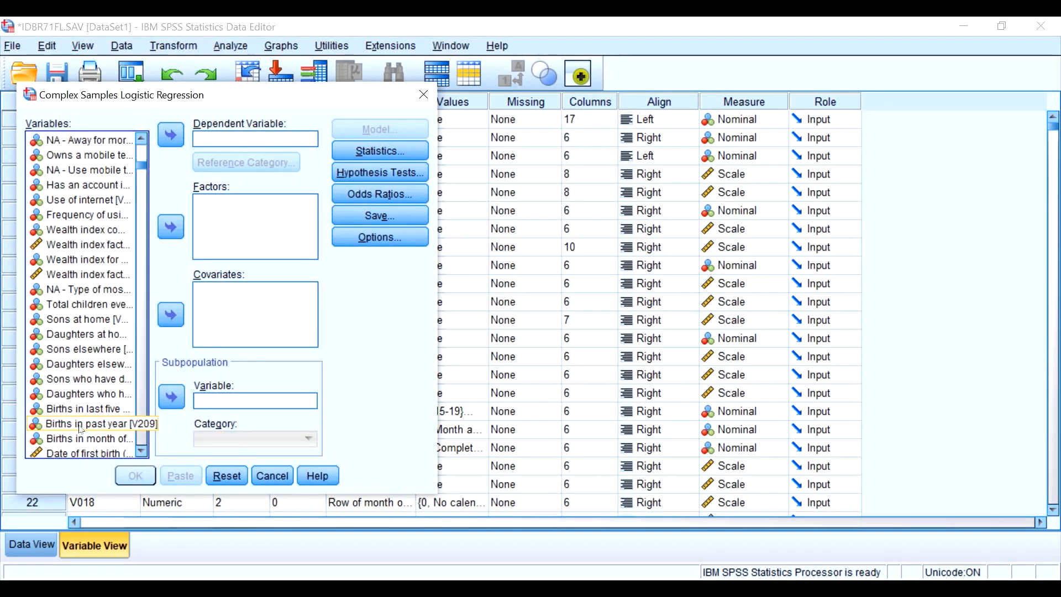
scroll(80, 430, down, 2)
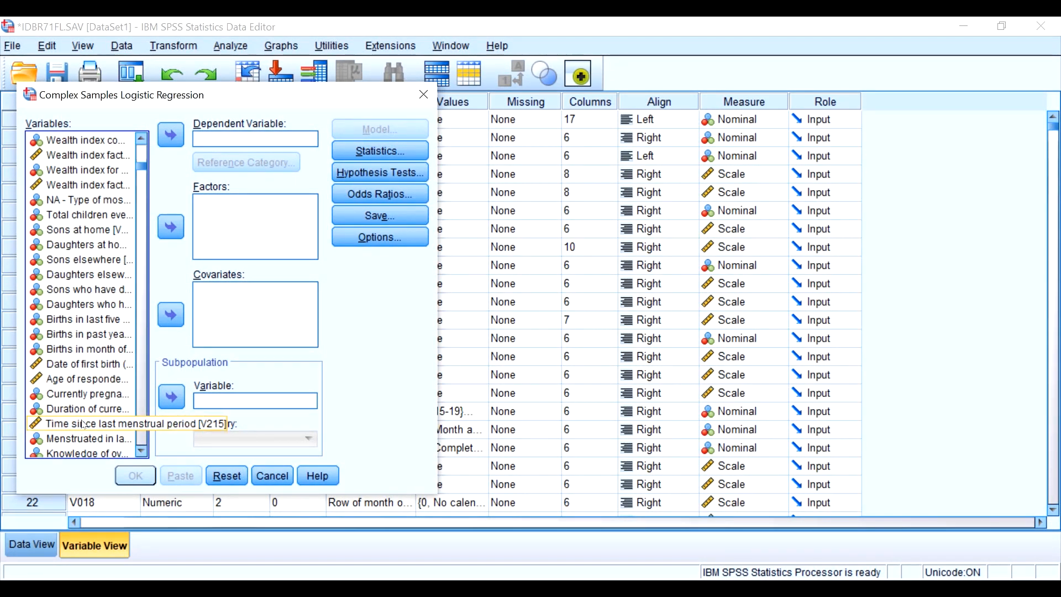
scroll(84, 425, down, 1)
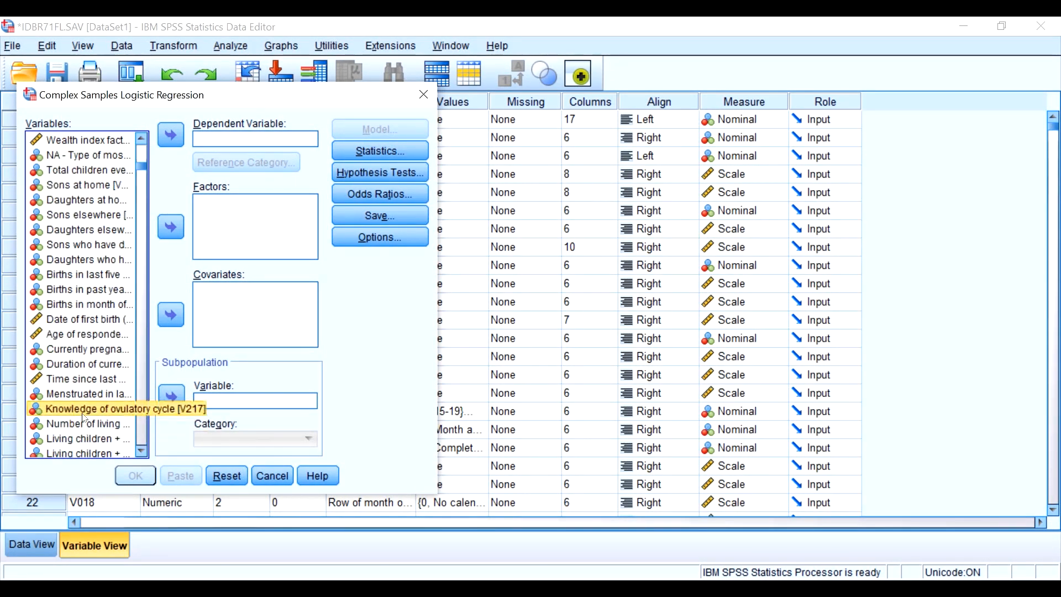
click(84, 414)
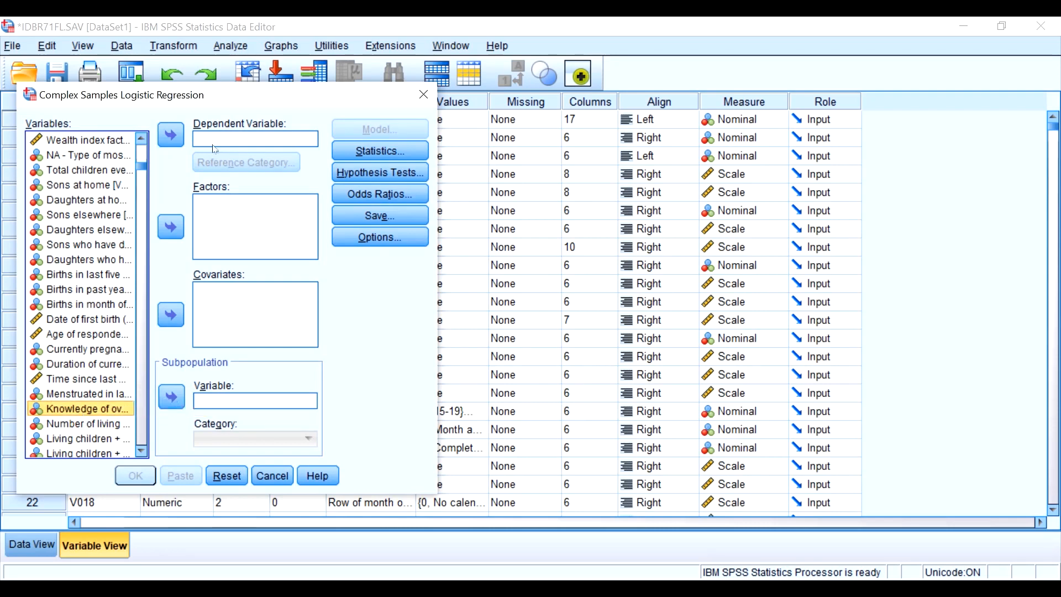
click(170, 134)
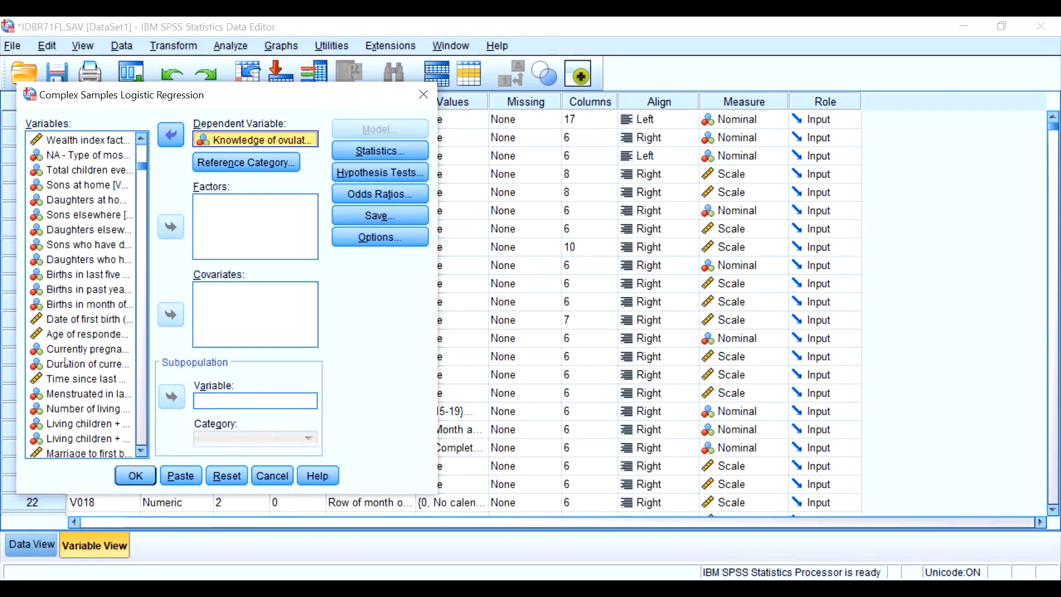
Add Highest educational level [V106] as a factor of the logistic regression
scroll(94, 216, up, 10)
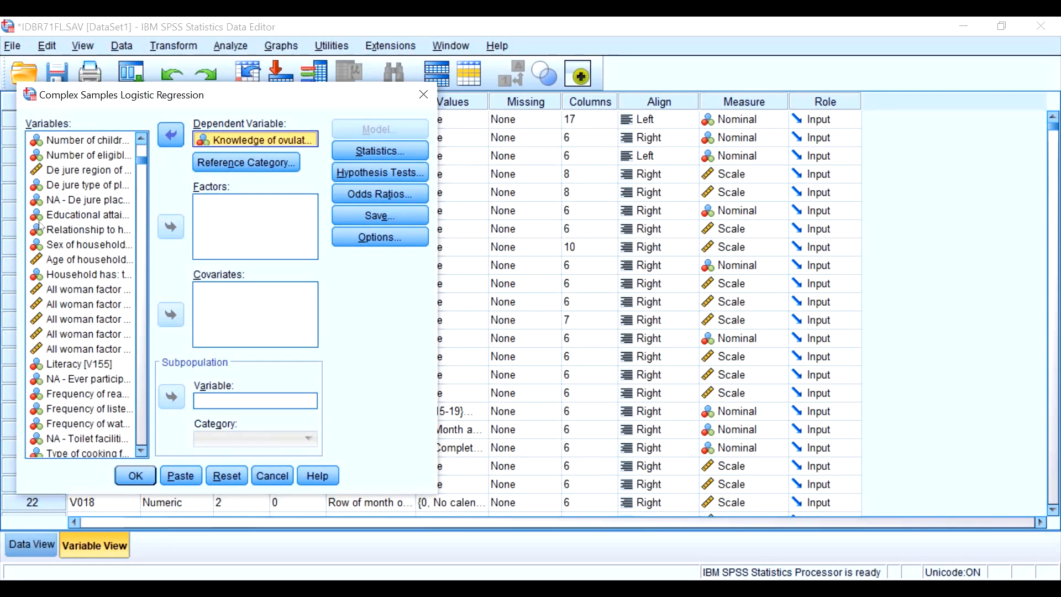
scroll(41, 225, up, 4)
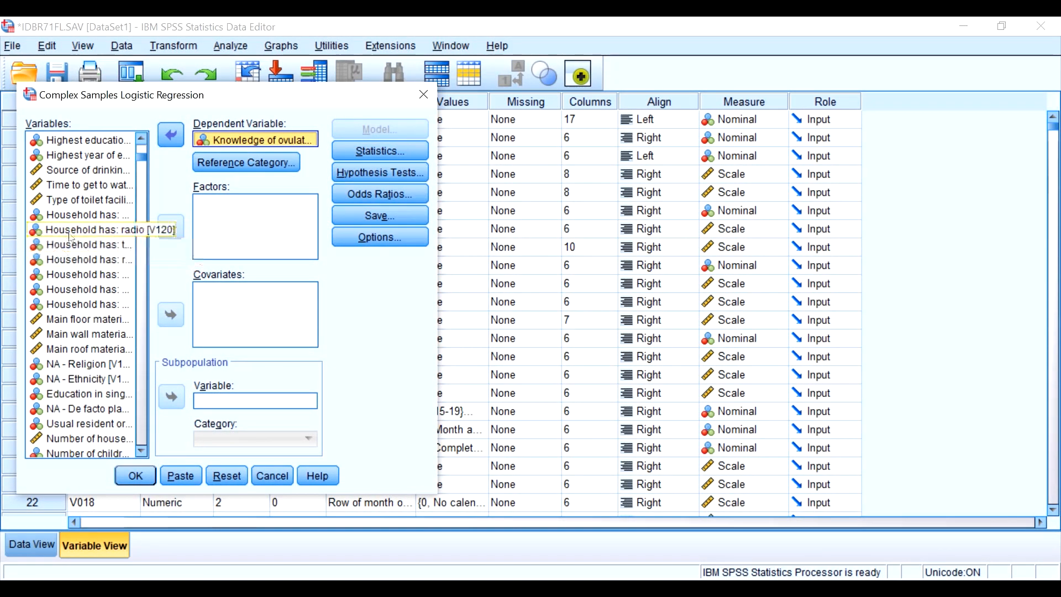
scroll(72, 182, up, 1)
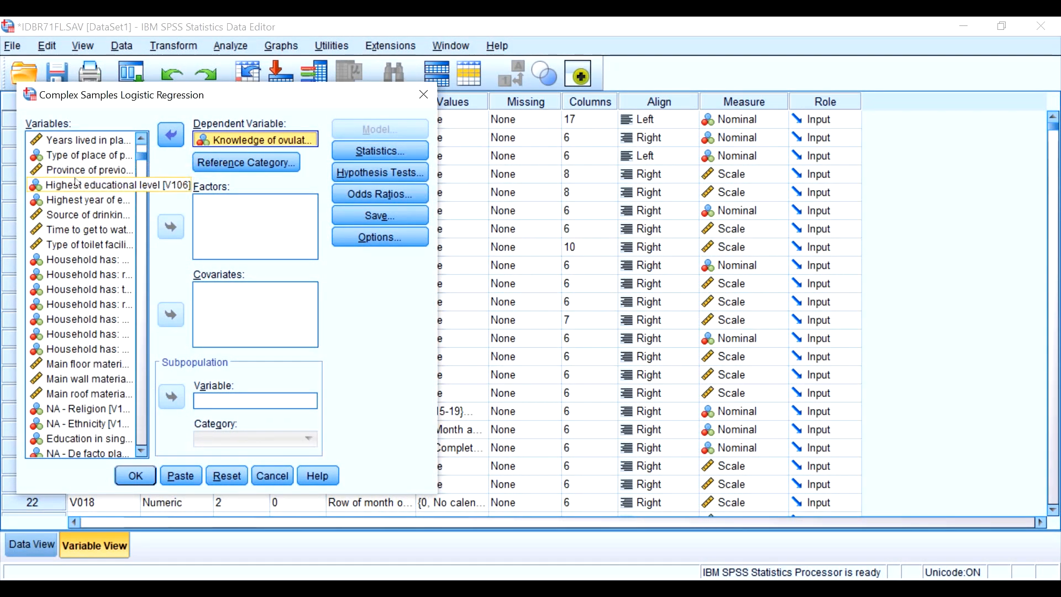
click(72, 184)
click(164, 232)
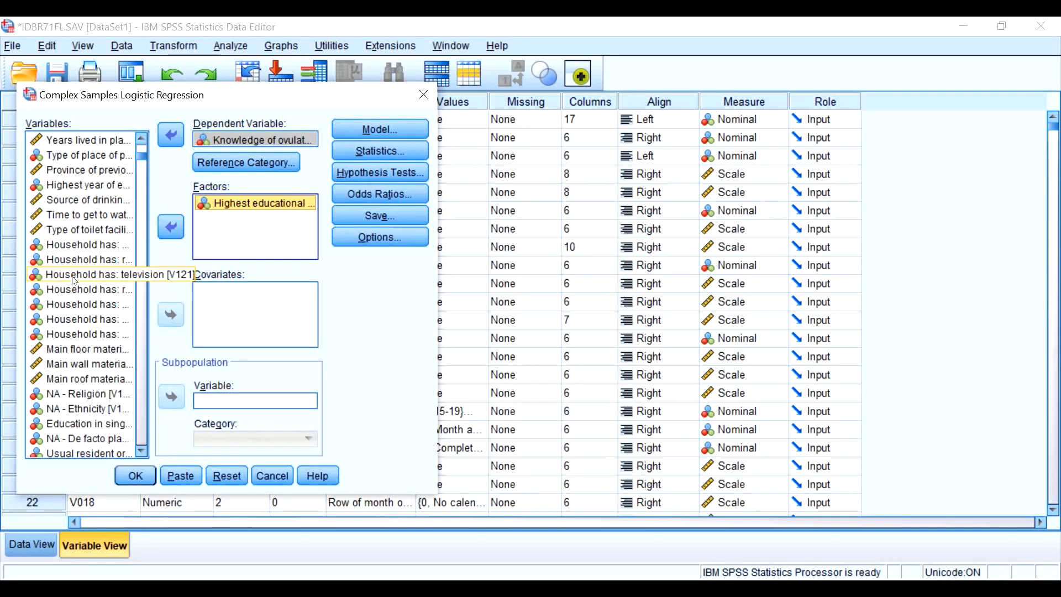
Add the variable for owning a mobile telephone [V169A] as a second factor of the logistic regression
scroll(80, 302, down, 1)
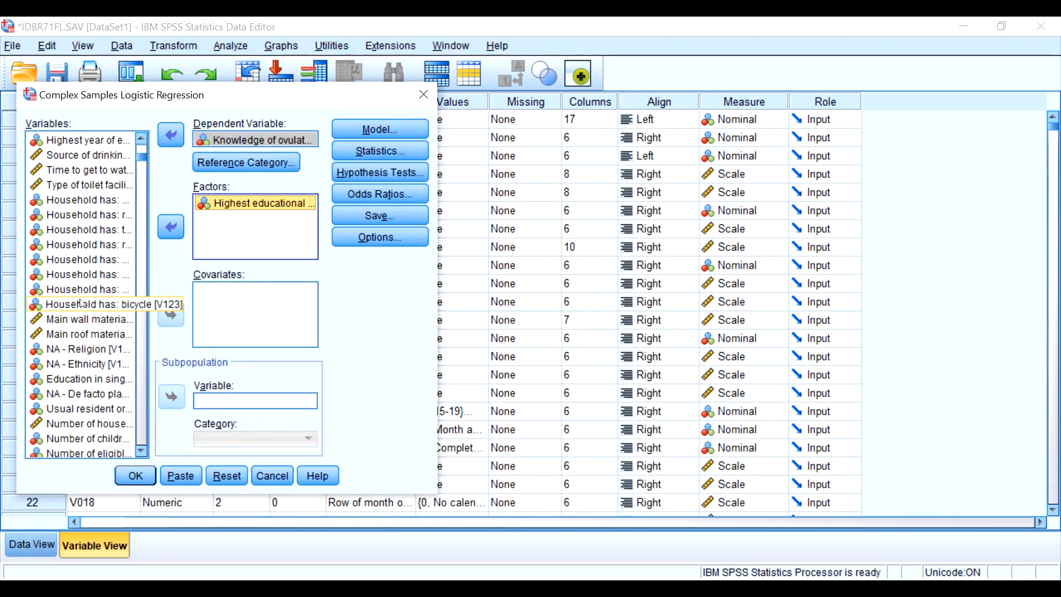
scroll(80, 309, down, 5)
click(81, 335)
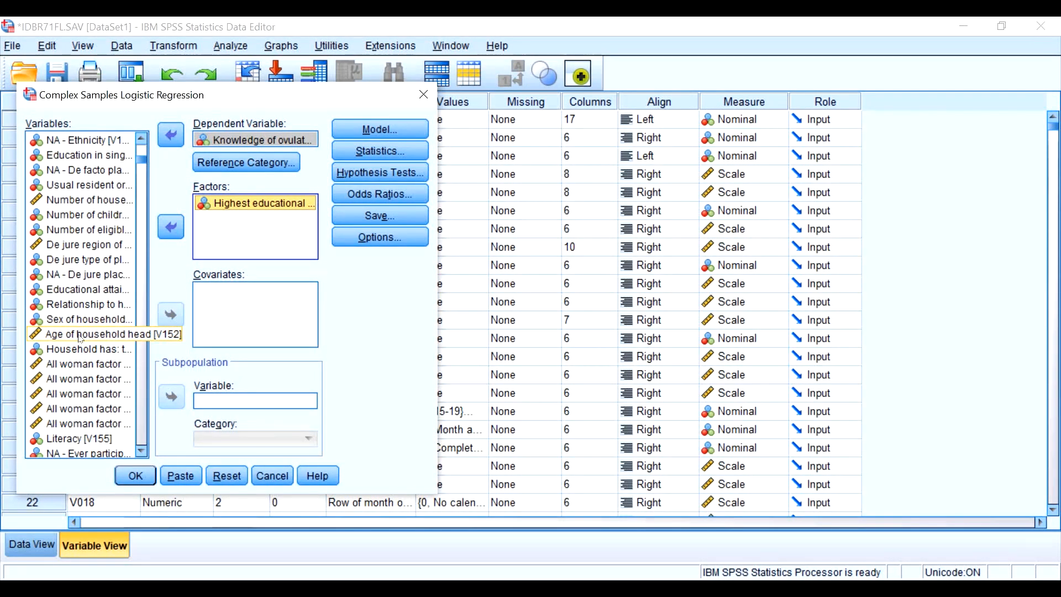
scroll(81, 338, down, 7)
click(80, 275)
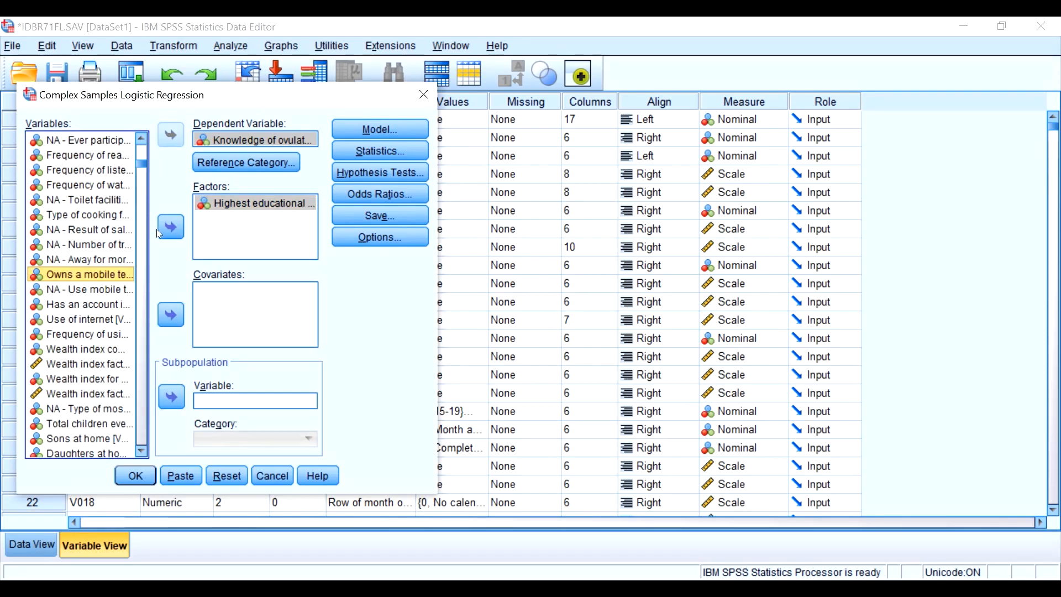
click(164, 233)
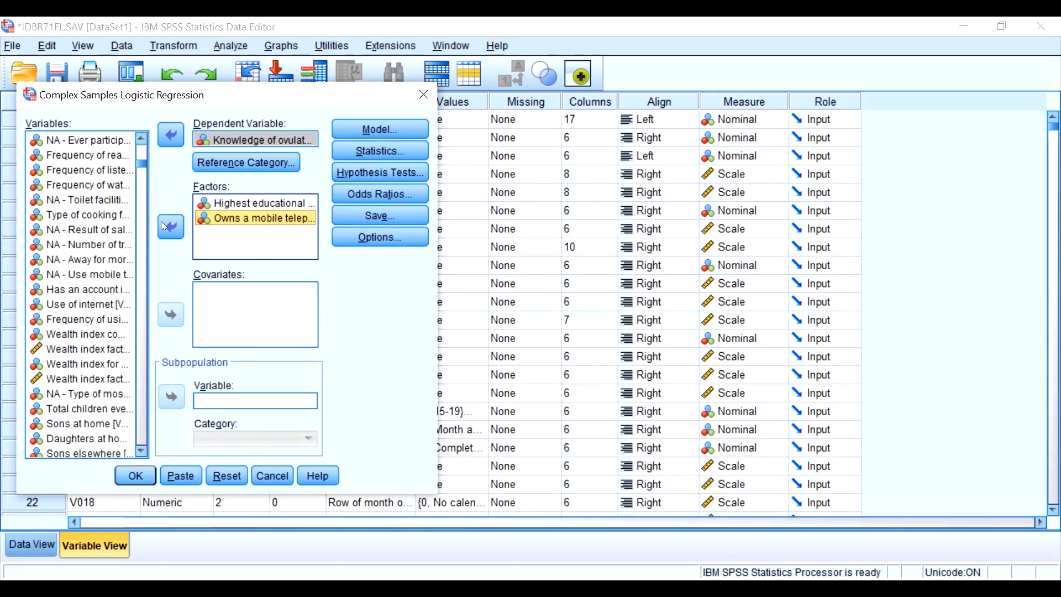
Include the parameter Estimate and Confidence interval in the statistics output and run the logistic regression
click(340, 157)
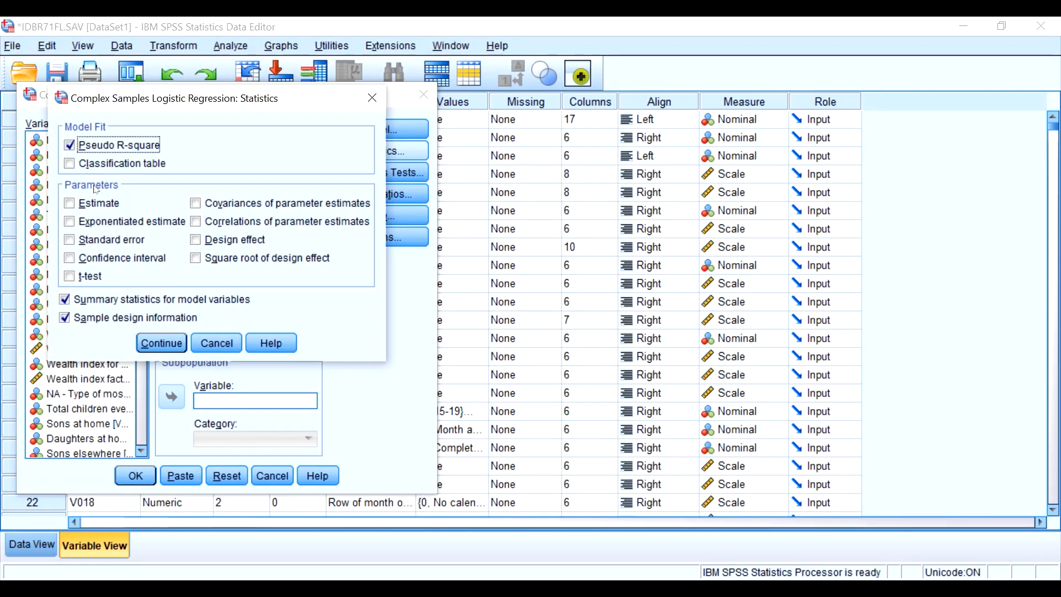
click(86, 204)
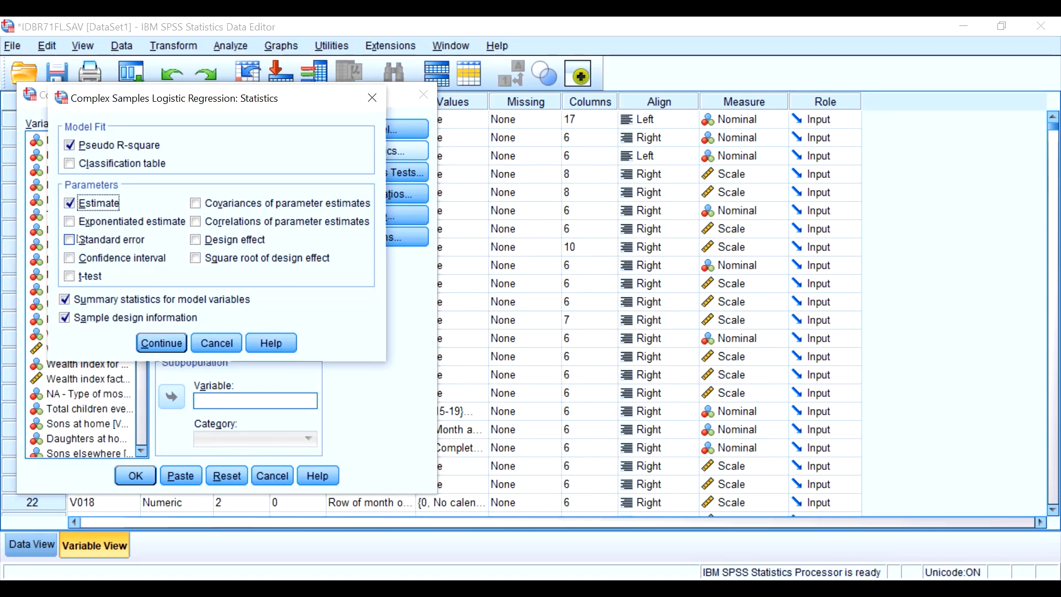
click(82, 258)
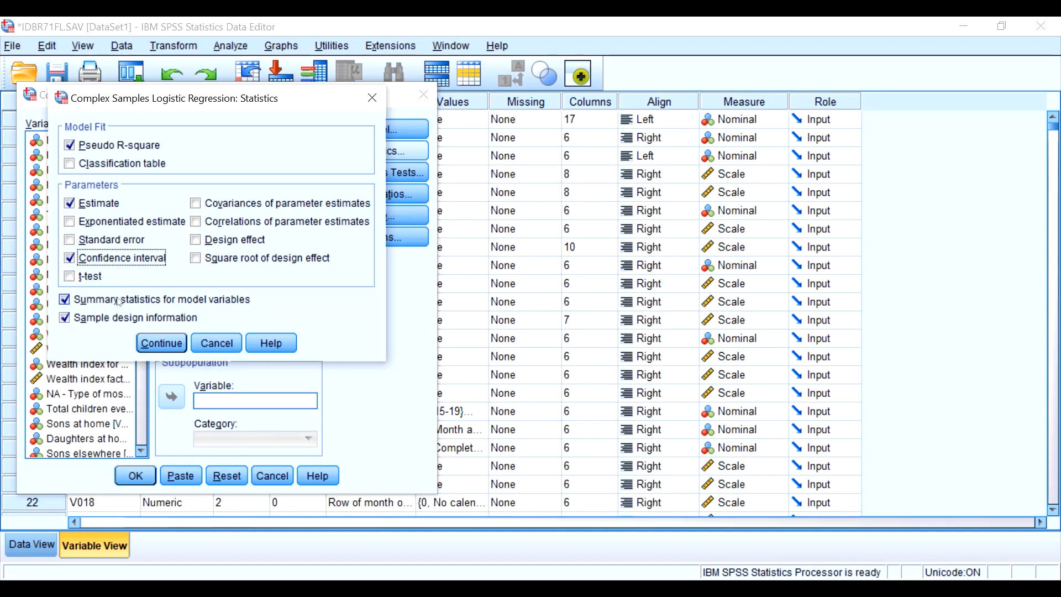
click(160, 341)
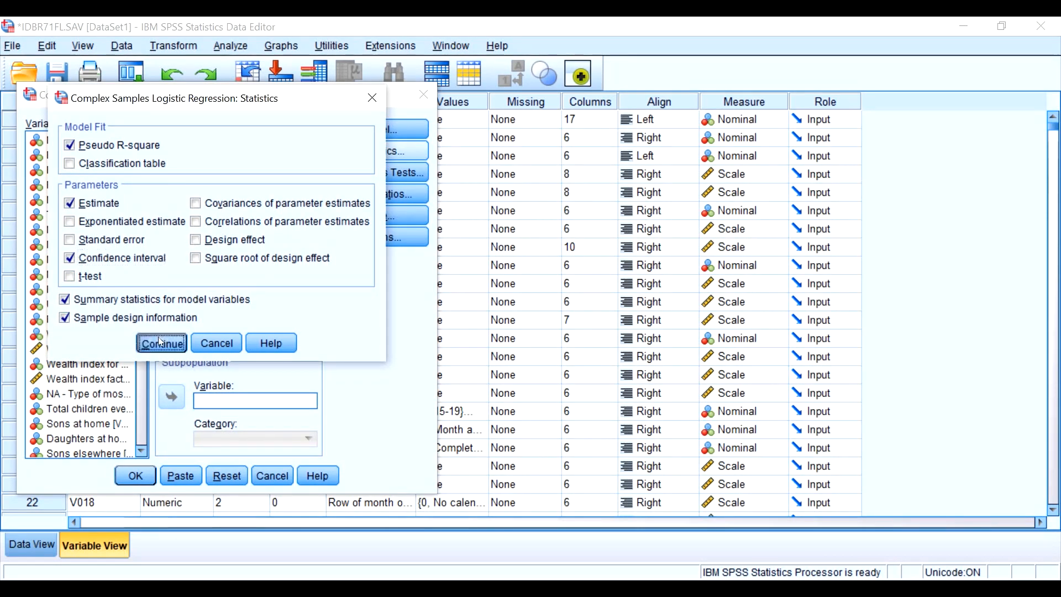
click(135, 475)
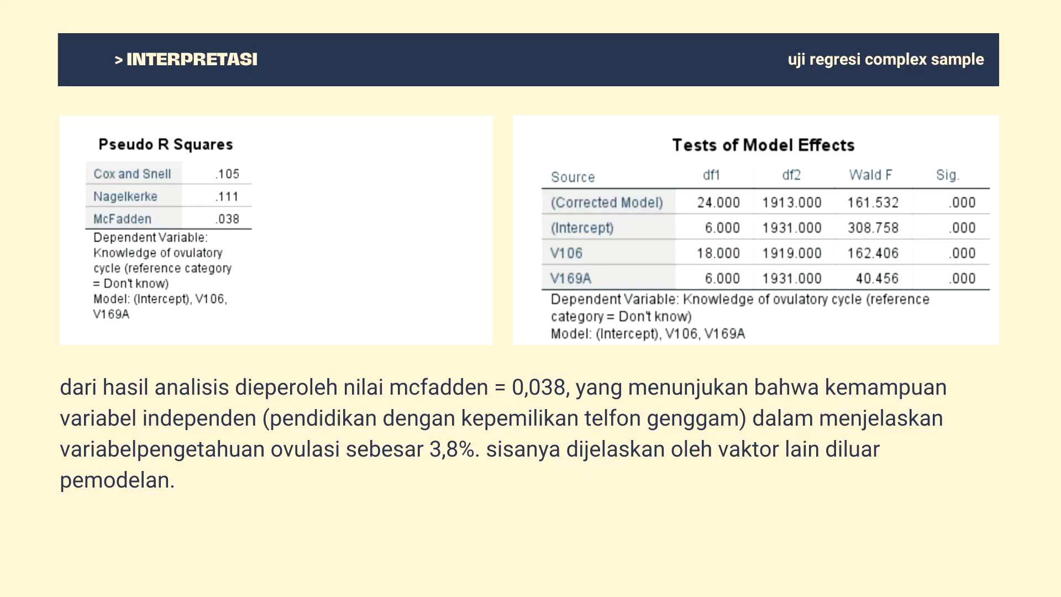